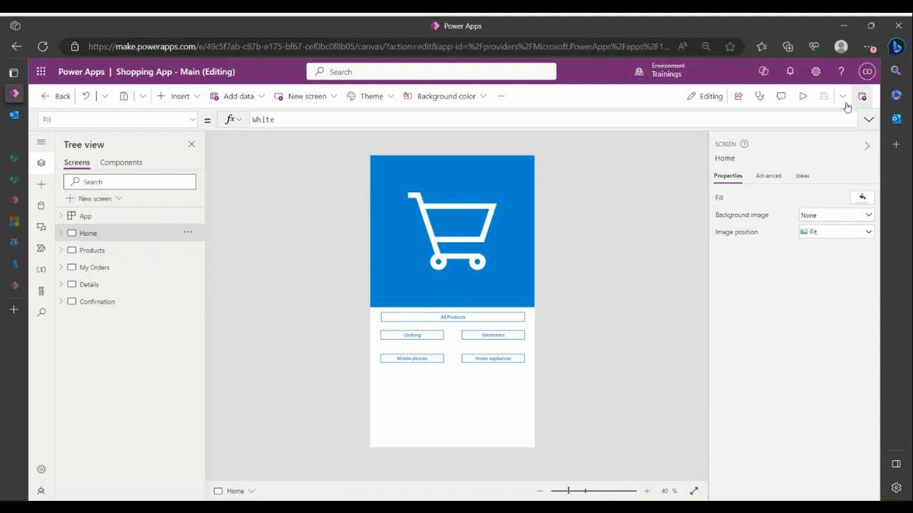
- Start the app preview and browse the All Products list, returning to the home screen
{"action": "left_click", "coordinate": [803, 96]}
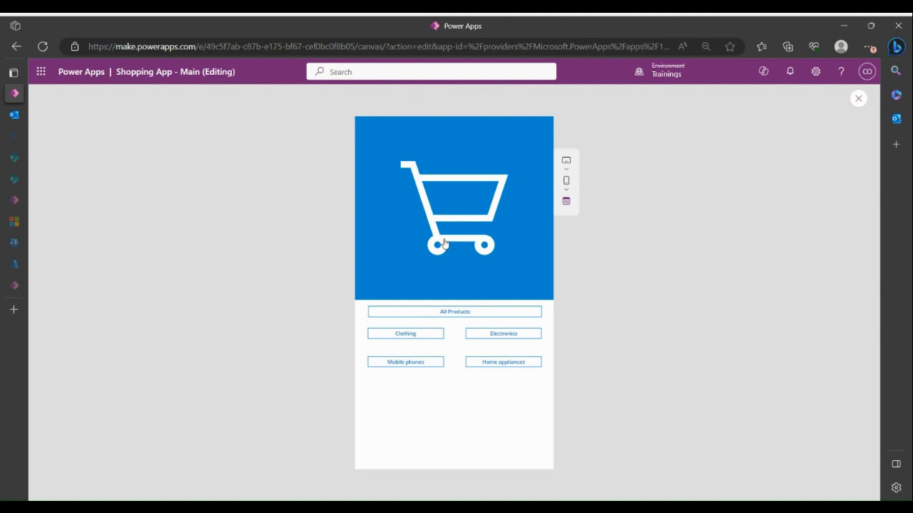
{"action": "left_click", "coordinate": [462, 315]}
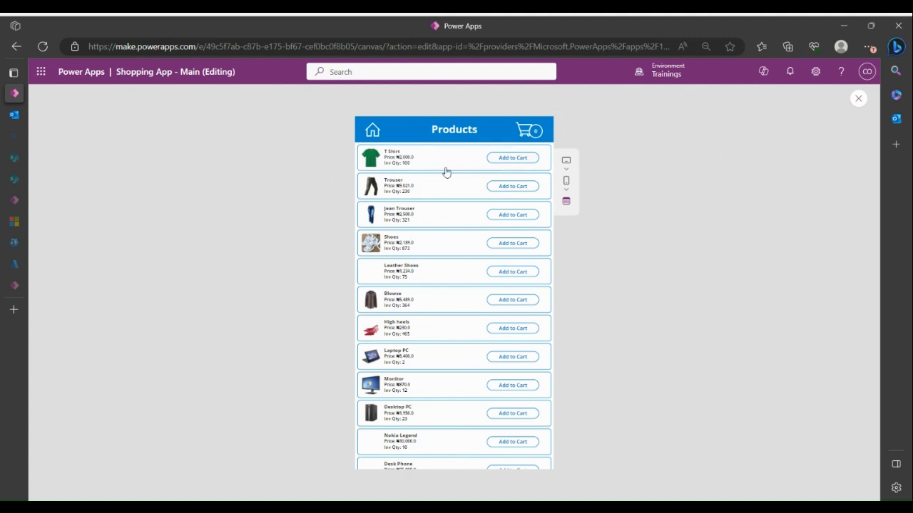
{"action": "scroll", "coordinate": [444, 261], "scroll_direction": "down", "scroll_amount": 2}
{"action": "scroll", "coordinate": [453, 280], "scroll_direction": "up", "scroll_amount": 2}
{"action": "left_click", "coordinate": [372, 130]}
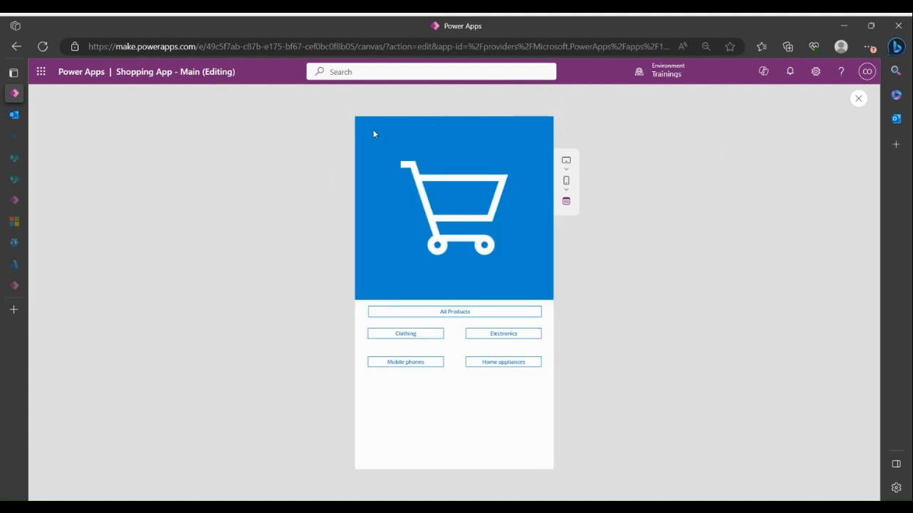
- View the product lists for the Clothing and Electronics categories, returning to the home screen after each
{"action": "left_click", "coordinate": [405, 335]}
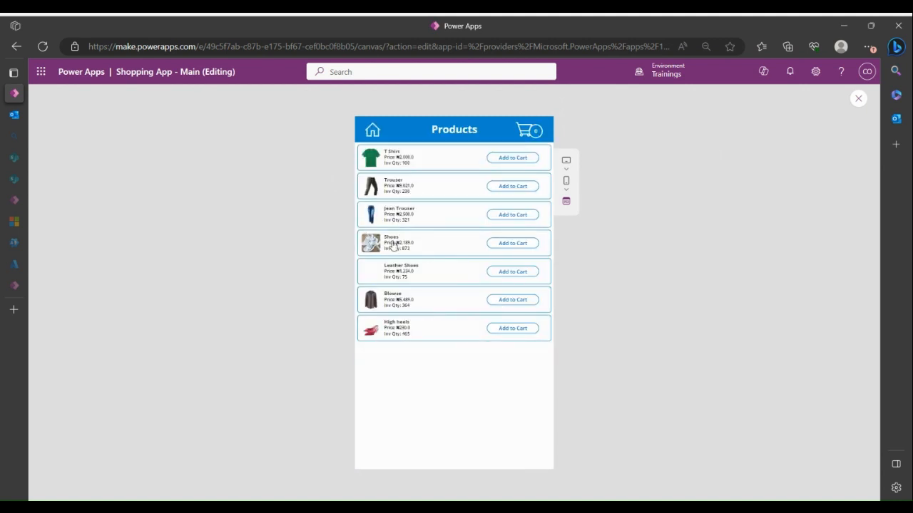
{"action": "left_click", "coordinate": [370, 130]}
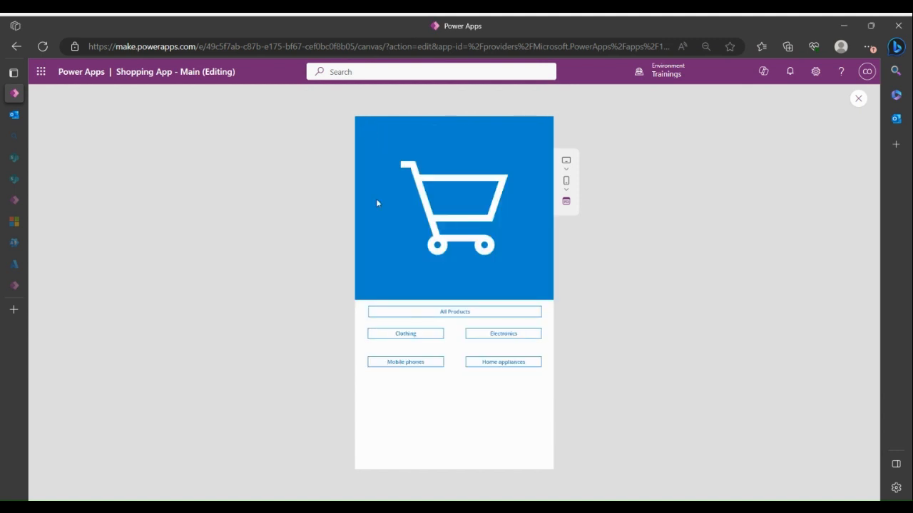
{"action": "left_click", "coordinate": [514, 336]}
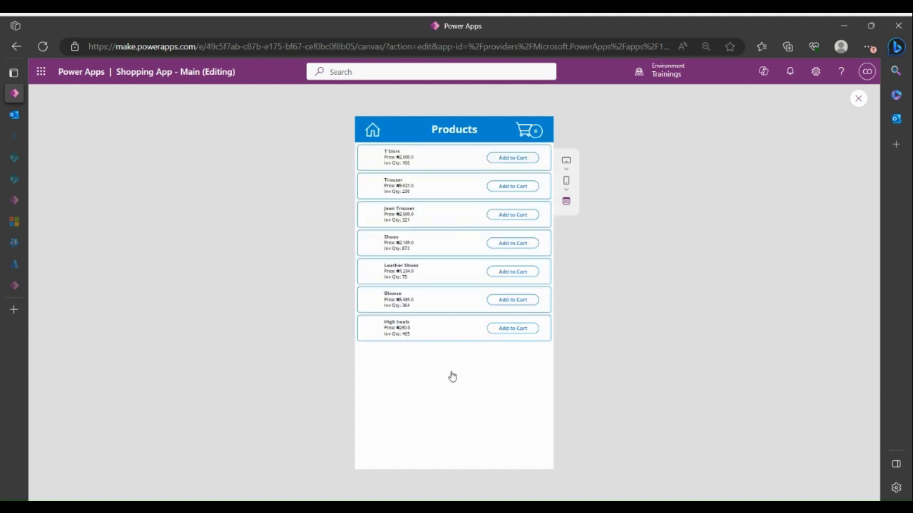
{"action": "left_click", "coordinate": [371, 128]}
- Add Nokia Legend and Samsung Galaxy from the Mobile phones category to the cart and open the cart
{"action": "left_click", "coordinate": [408, 365]}
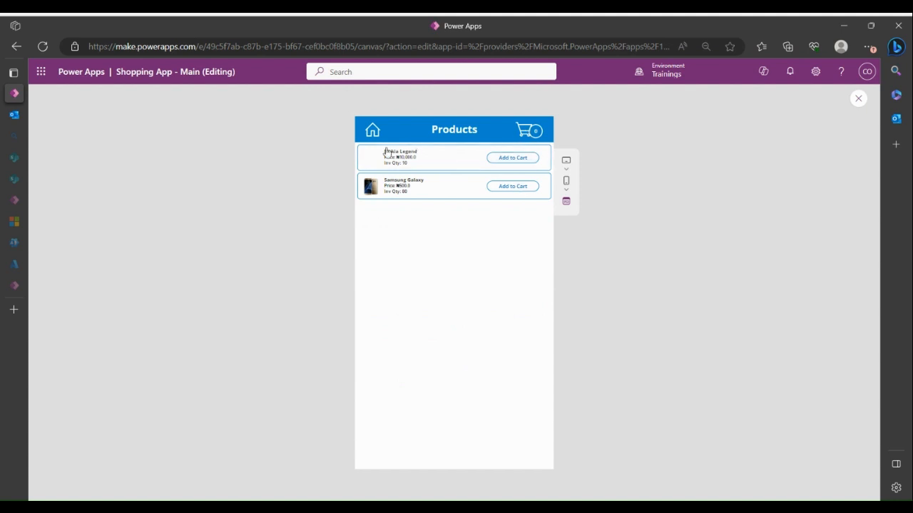
{"action": "left_click", "coordinate": [506, 161]}
{"action": "left_click", "coordinate": [511, 185]}
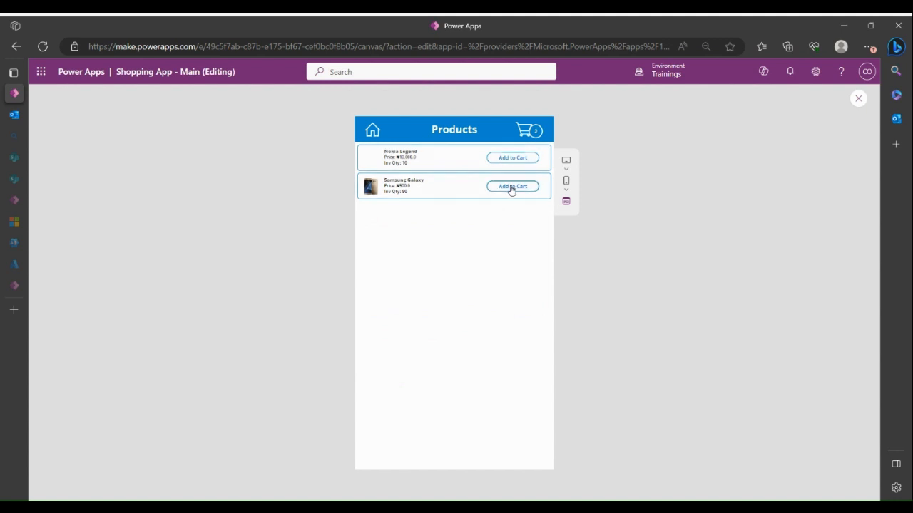
{"action": "left_click", "coordinate": [527, 130]}
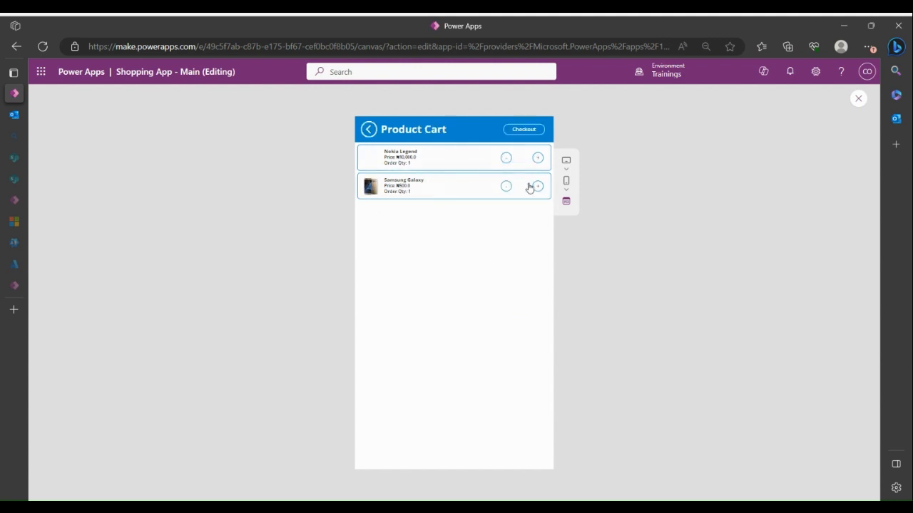
- Raise Nokia Legend's order quantity in the cart by one, lower it again and return to the product list
{"action": "left_click", "coordinate": [538, 158]}
{"action": "left_click", "coordinate": [503, 160]}
{"action": "left_click", "coordinate": [369, 129]}
- View the Nokia Legend details page, go back to the product list and open the Samsung Galaxy details
{"action": "left_click", "coordinate": [401, 158]}
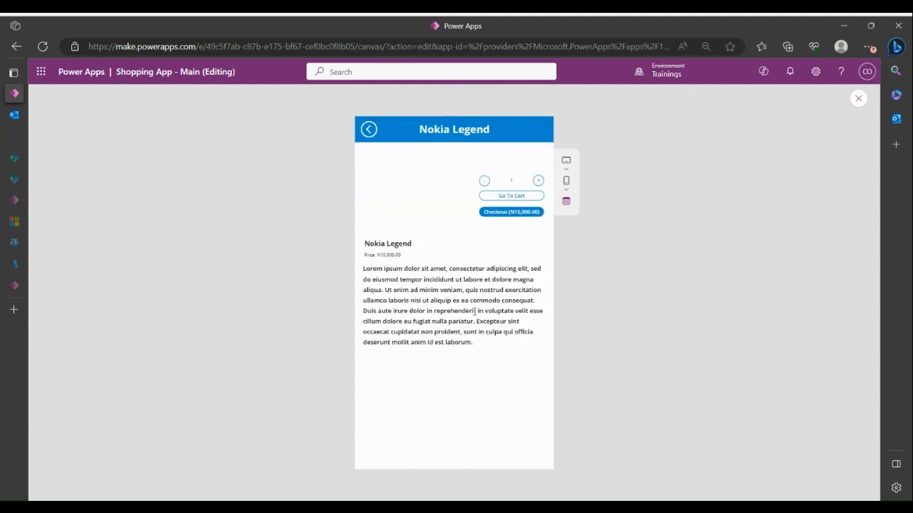
{"action": "left_click", "coordinate": [370, 130]}
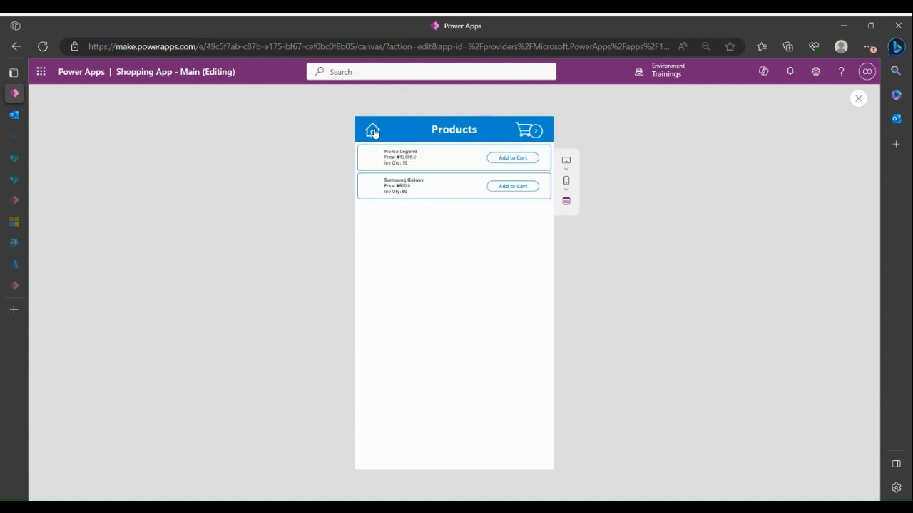
{"action": "left_click", "coordinate": [395, 188]}
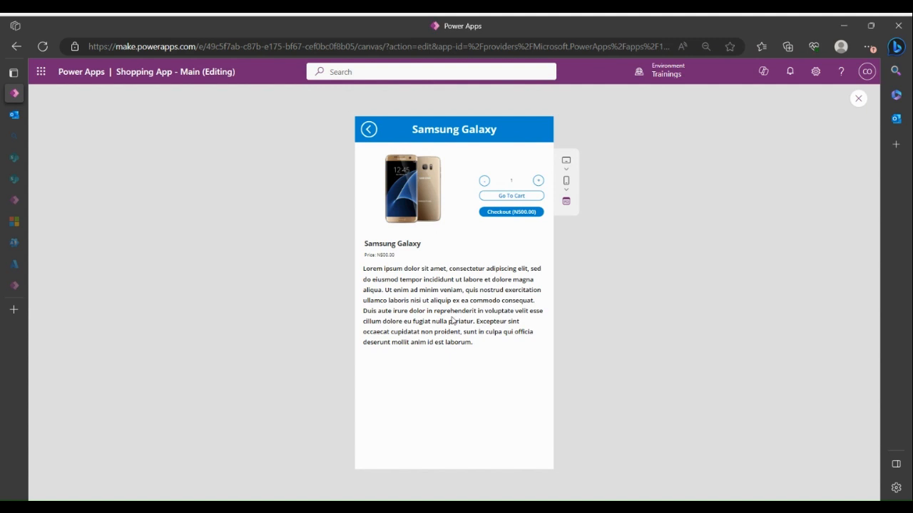
- Raise the Samsung Galaxy quantity to 3 and lower it back to 1, checking the checkout amount
{"action": "left_click", "coordinate": [538, 182]}
{"action": "left_click", "coordinate": [538, 181]}
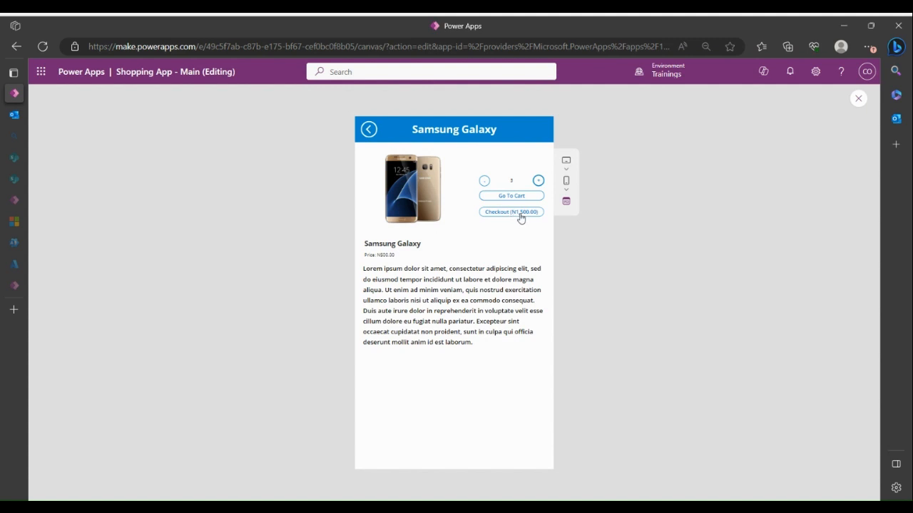
{"action": "left_click", "coordinate": [521, 216]}
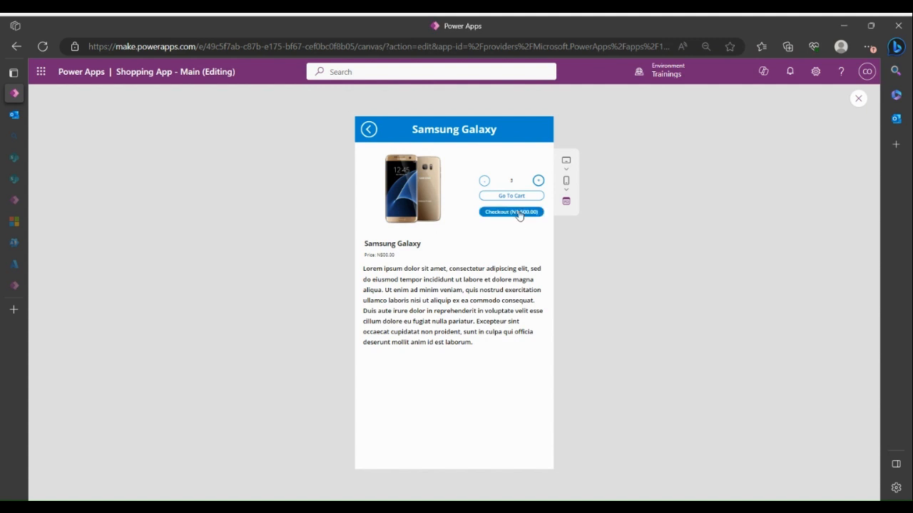
{"action": "left_click", "coordinate": [485, 181]}
{"action": "left_click", "coordinate": [485, 181]}
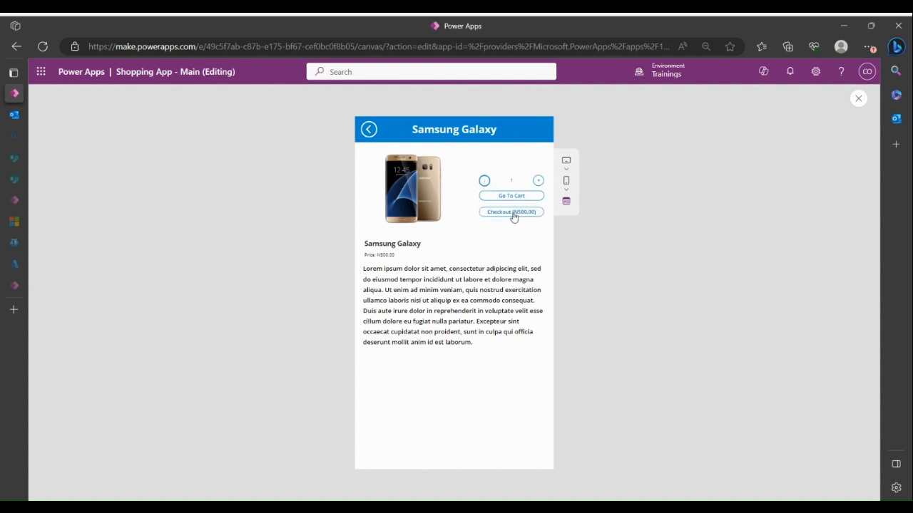
{"action": "left_click", "coordinate": [513, 217]}
- Set the Samsung Galaxy quantity to 3 on its details page and go to the cart
{"action": "left_click", "coordinate": [538, 181]}
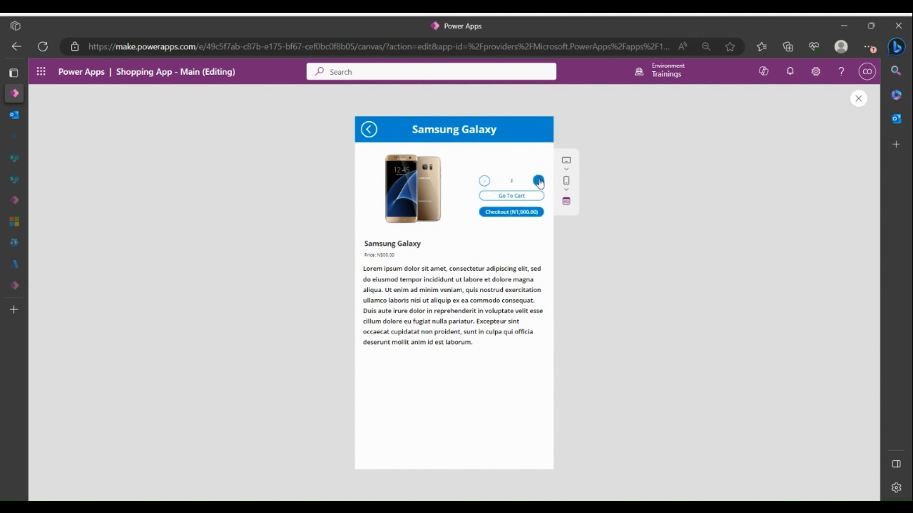
{"action": "left_click", "coordinate": [538, 181]}
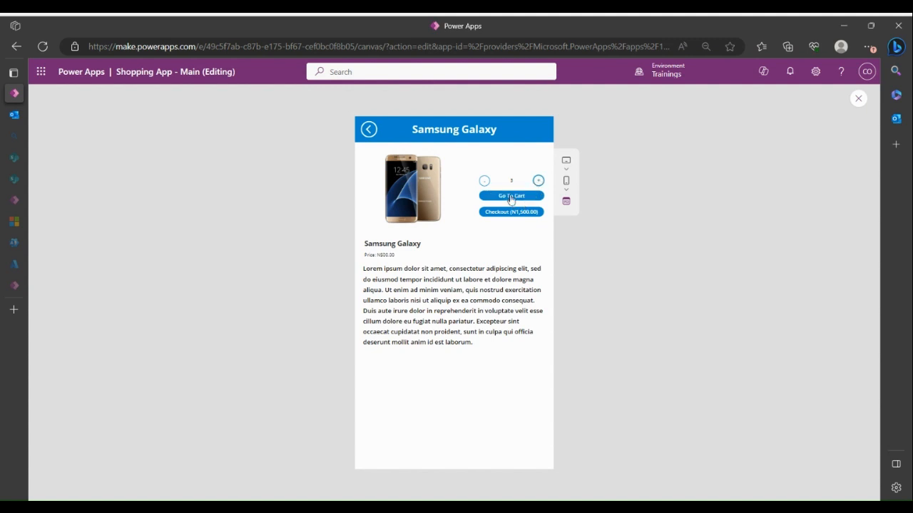
{"action": "left_click", "coordinate": [510, 197]}
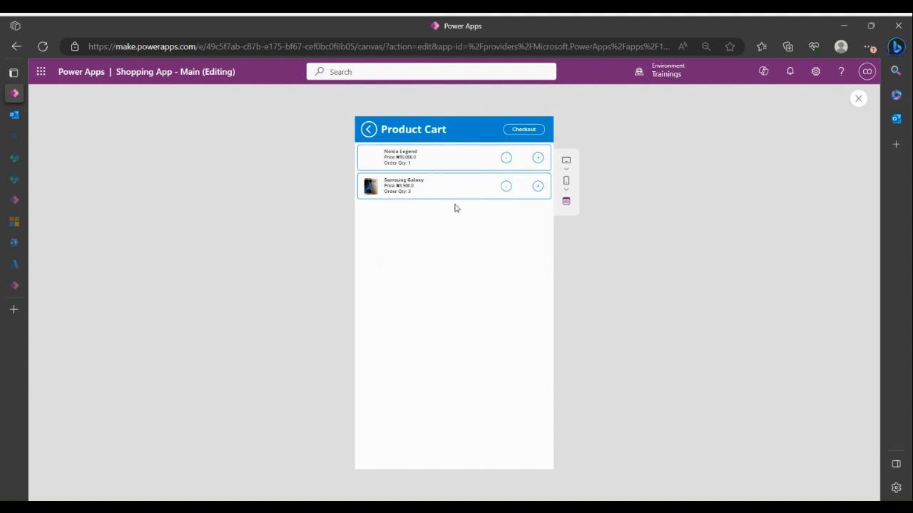
- Go back from the cart through the product details and product list to the home screen
{"action": "left_click", "coordinate": [369, 130]}
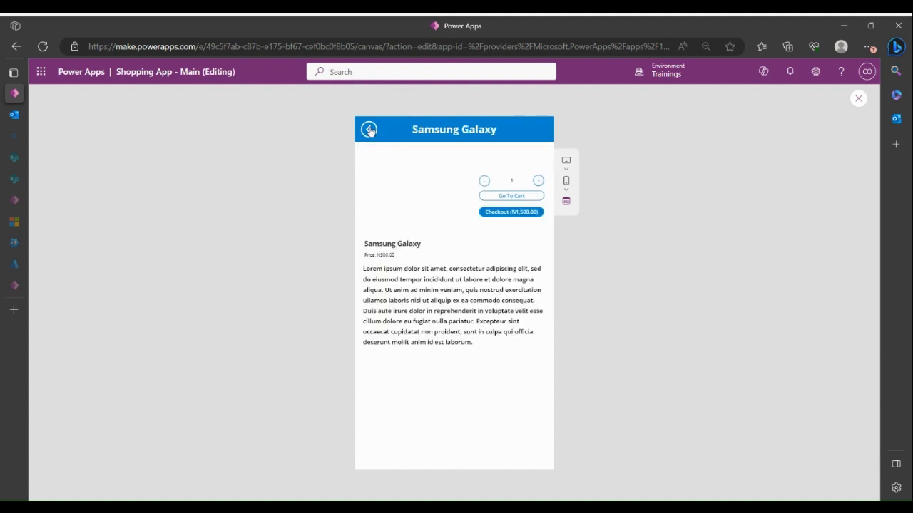
{"action": "left_click", "coordinate": [368, 133]}
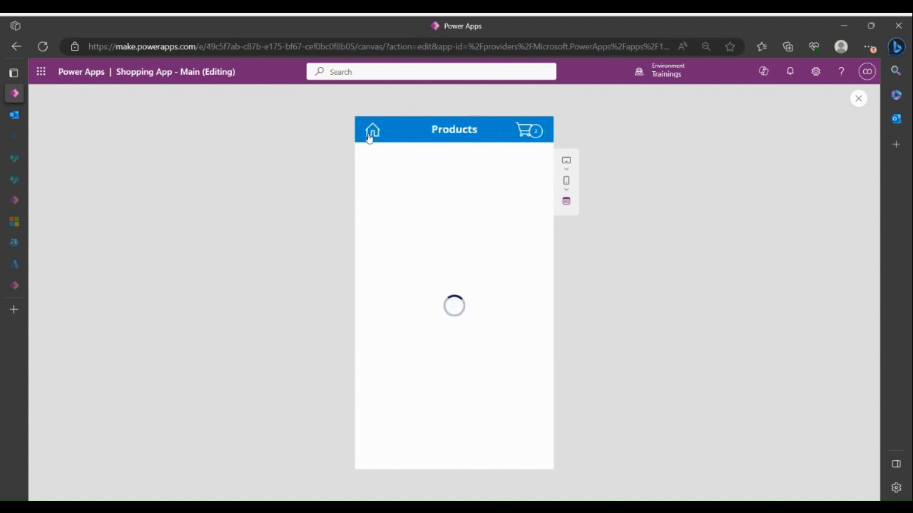
{"action": "left_click", "coordinate": [369, 131]}
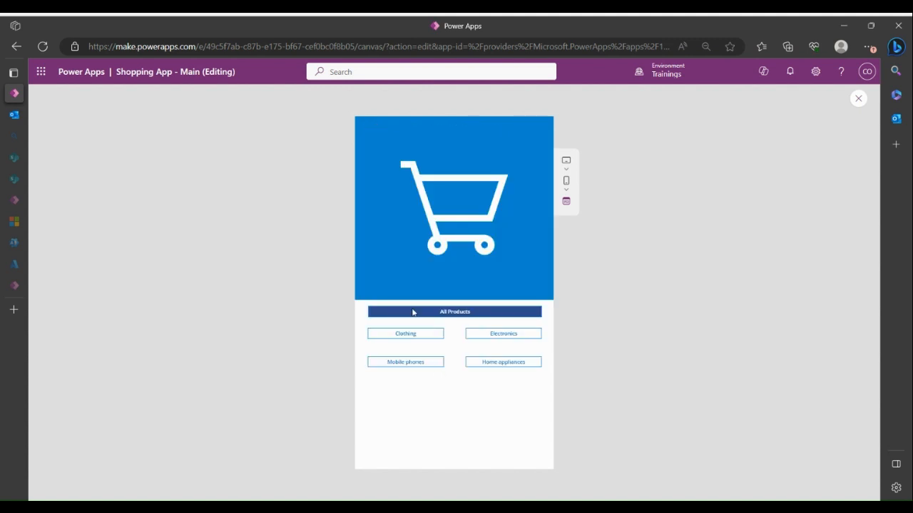
- Open Shoes from the Clothing category, set its quantity to 1 and go to the cart
{"action": "left_click", "coordinate": [419, 335]}
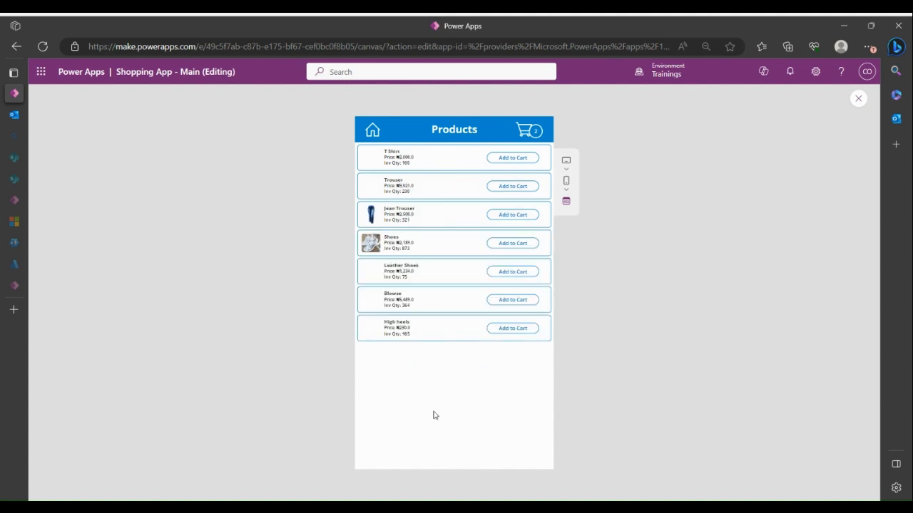
{"action": "left_click", "coordinate": [392, 243]}
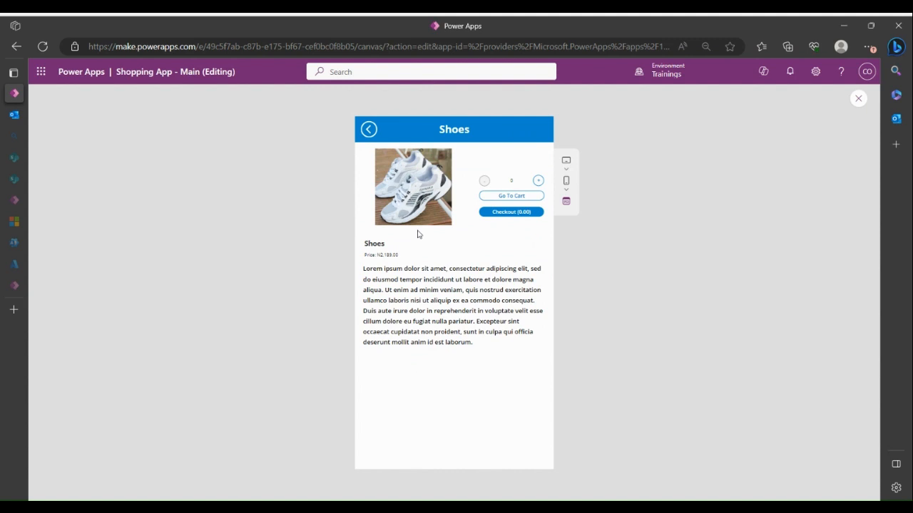
{"action": "left_click", "coordinate": [538, 180]}
{"action": "left_click", "coordinate": [505, 196]}
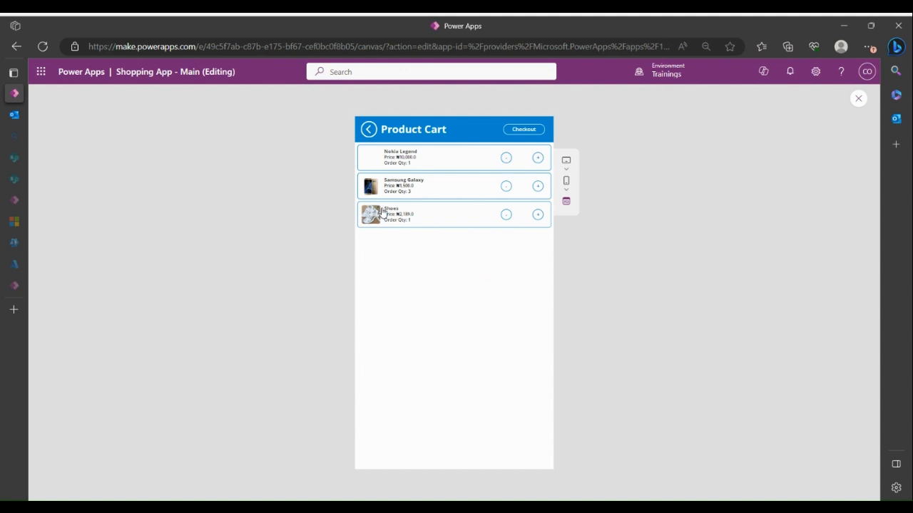
- Check out the cart, return to the home screen and close the app preview, dismissing the testing tip
{"action": "left_click", "coordinate": [525, 132]}
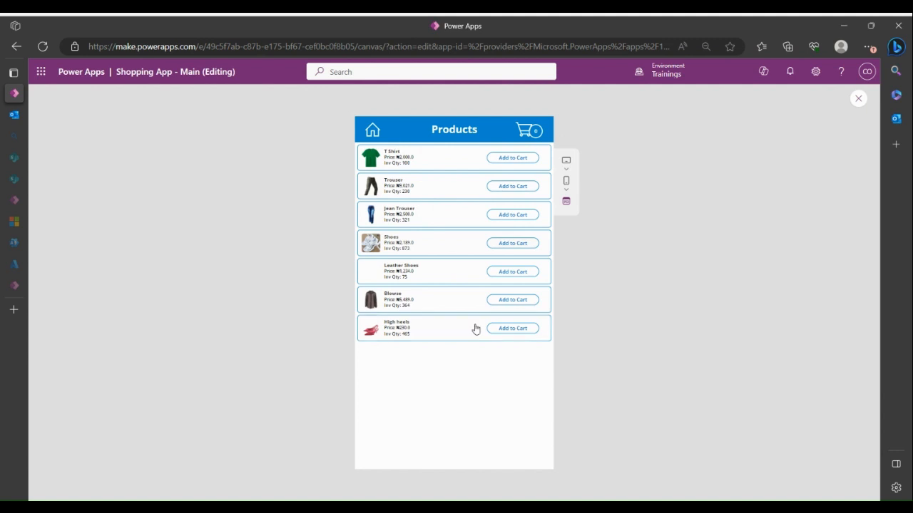
{"action": "left_click", "coordinate": [372, 131]}
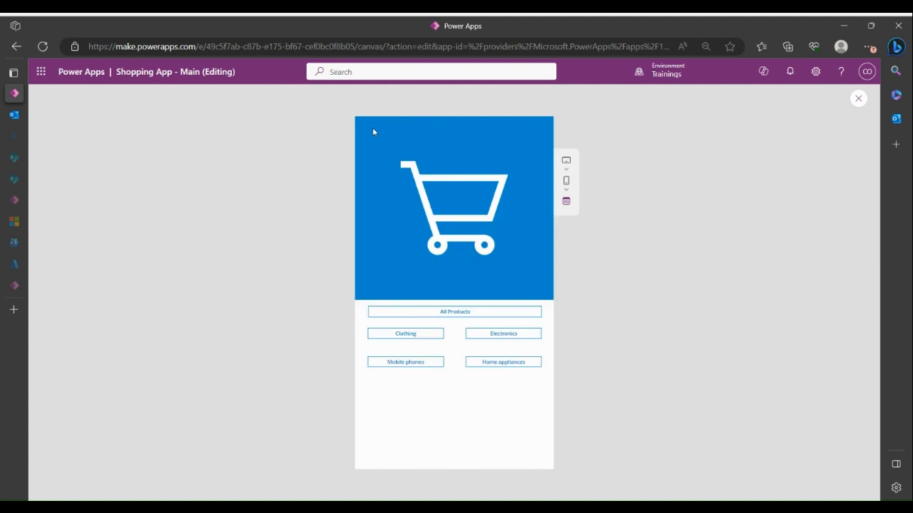
{"action": "left_click", "coordinate": [857, 98]}
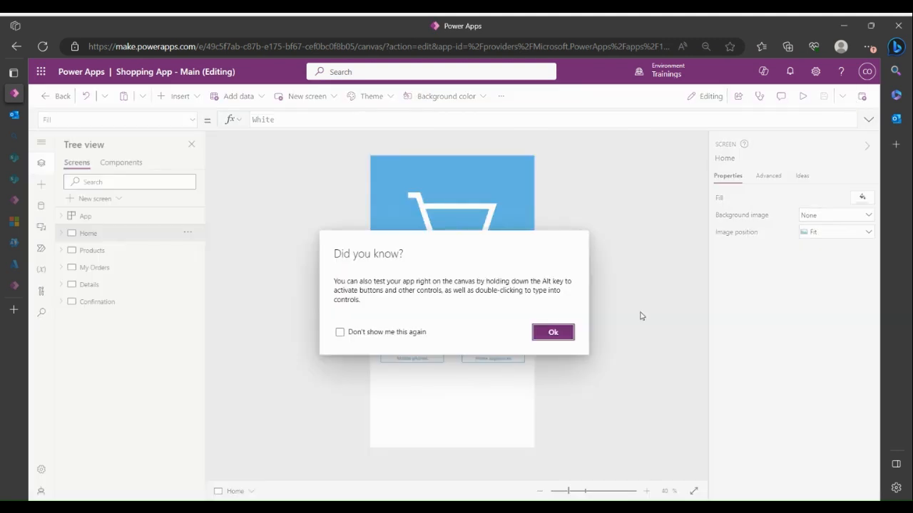
{"action": "left_click", "coordinate": [551, 333]}
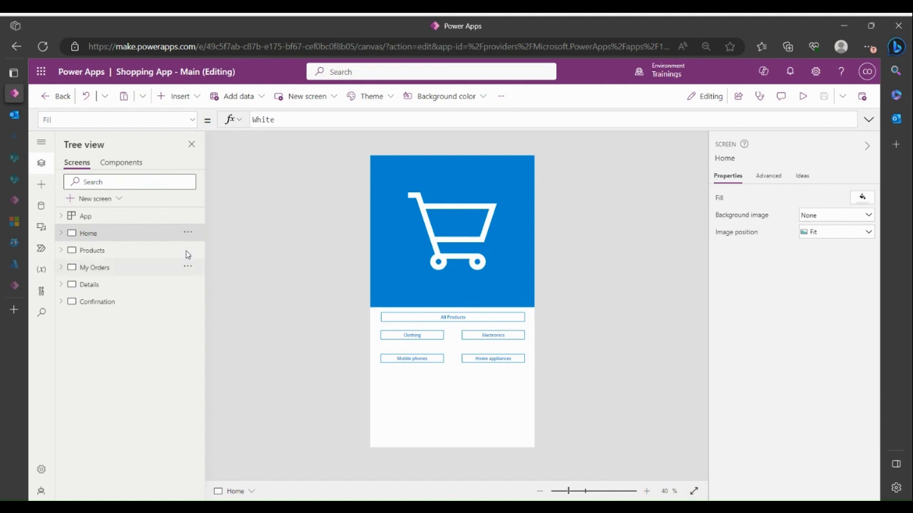
- Expand the Home screen's controls and examine the Distinct formula in the Items property of Gallery2
{"action": "left_click", "coordinate": [61, 234]}
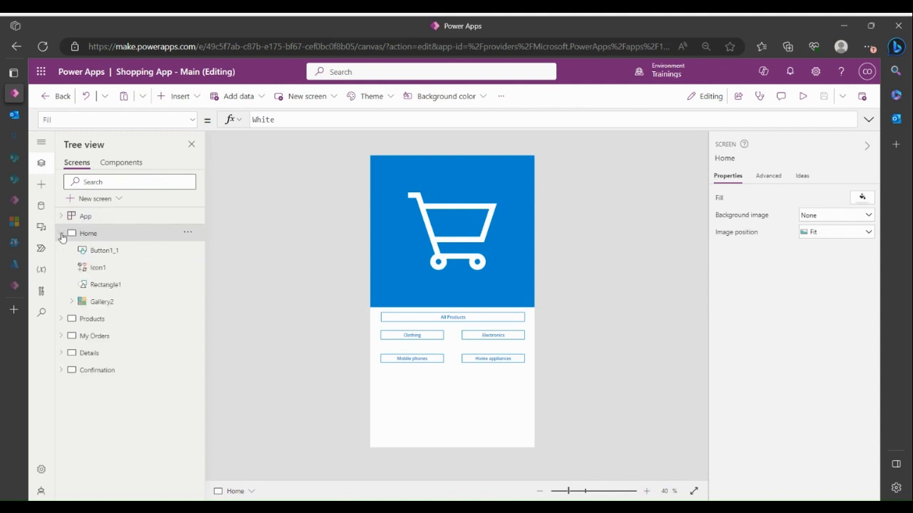
{"action": "left_click", "coordinate": [102, 303]}
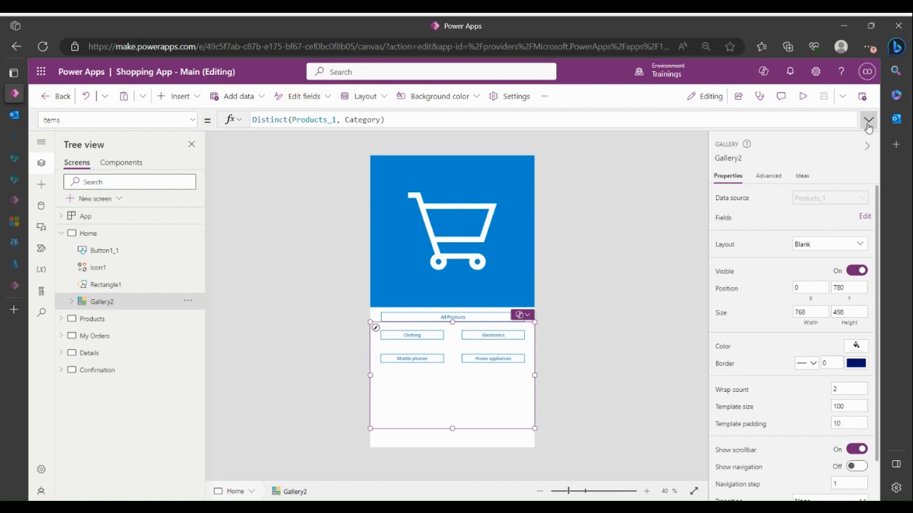
{"action": "double_click", "coordinate": [276, 119]}
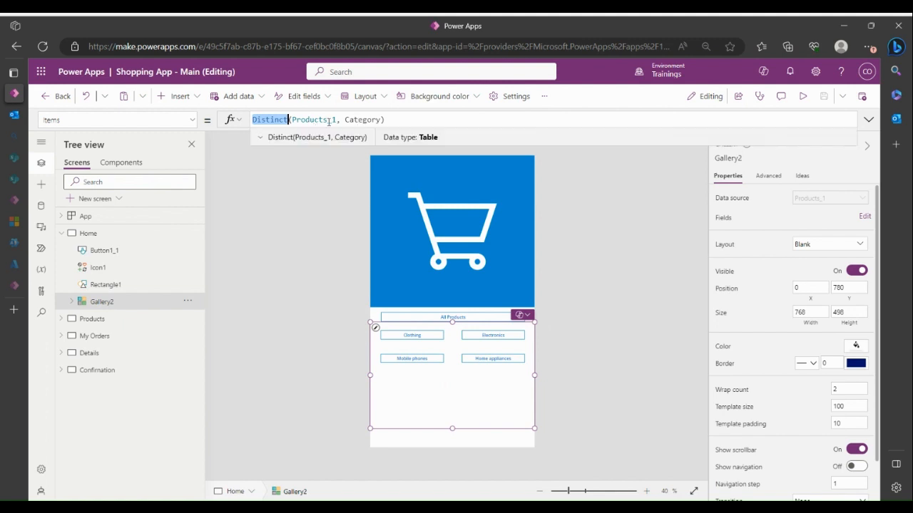
{"action": "double_click", "coordinate": [367, 120]}
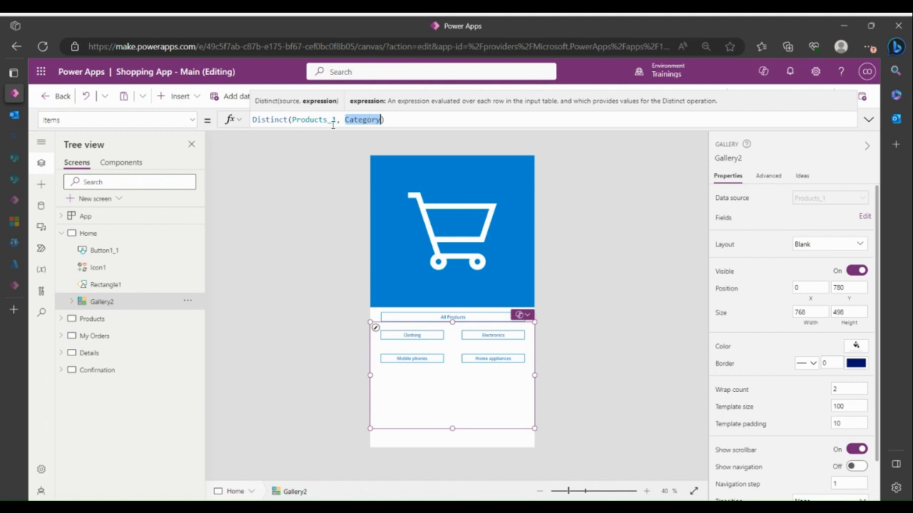
{"action": "key", "text": "End"}
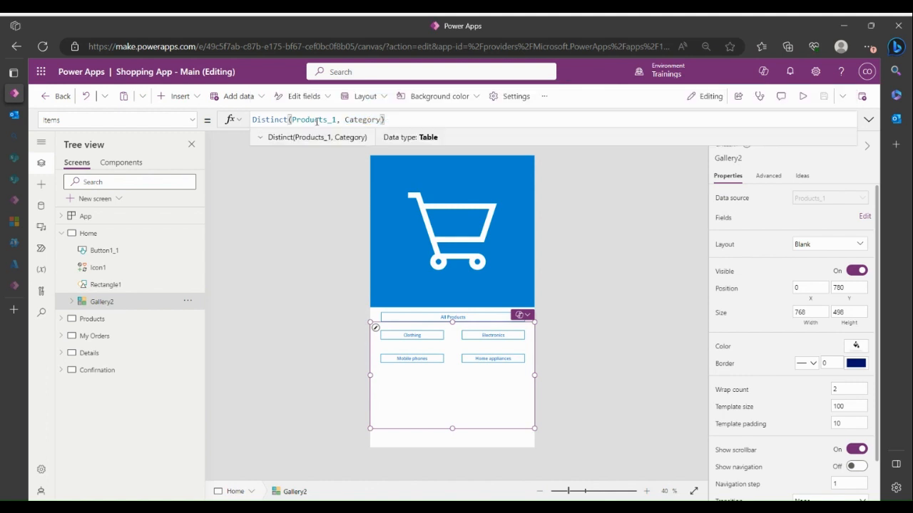
{"action": "double_click", "coordinate": [317, 122]}
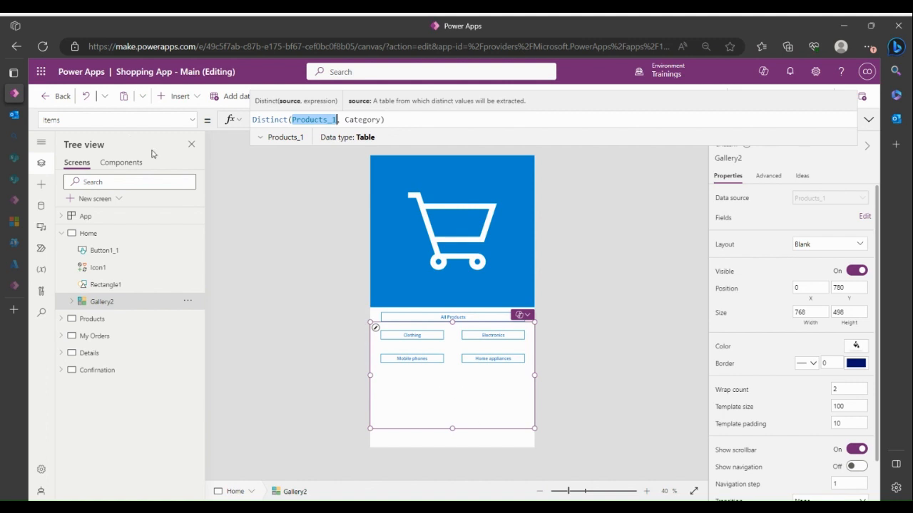
- Examine the Clothing button's full OnSelect formula, covering the varCategory variable, the ThisItem.Value.Value argument and the Navigate call to Products
{"action": "left_click", "coordinate": [419, 335]}
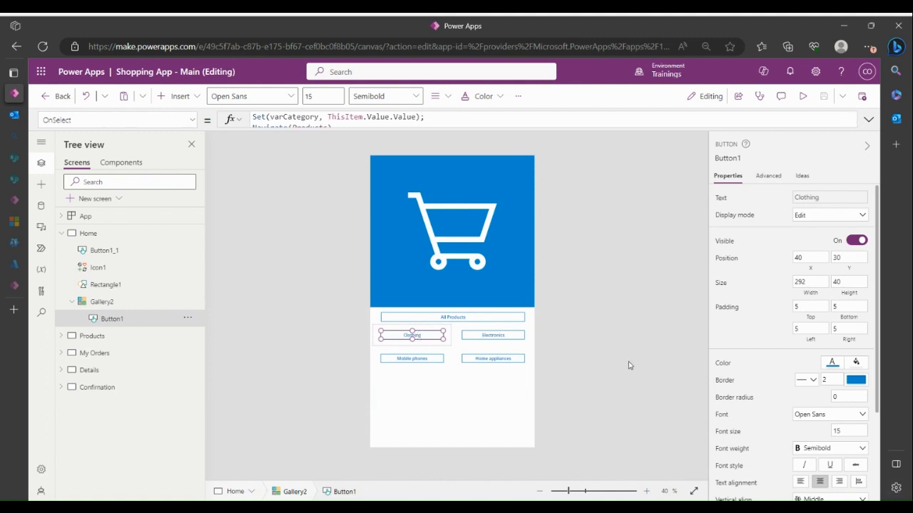
{"action": "left_click", "coordinate": [868, 121]}
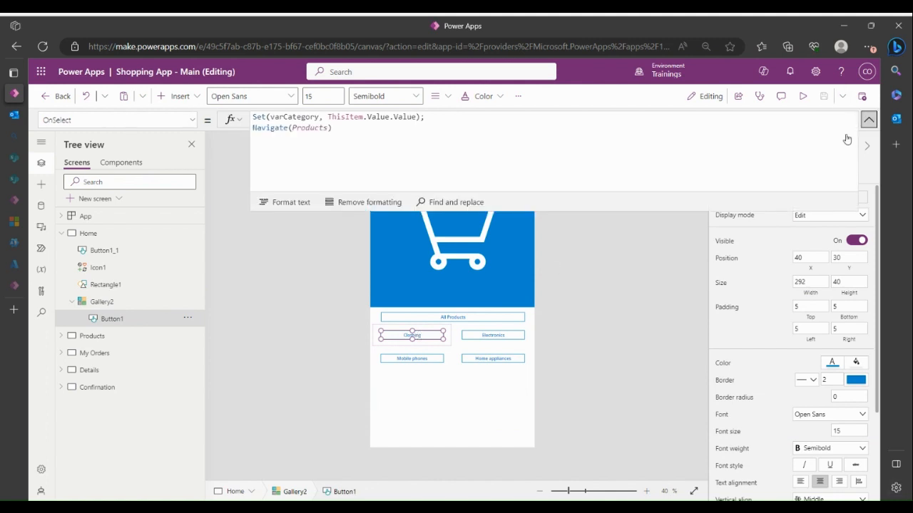
{"action": "double_click", "coordinate": [294, 116]}
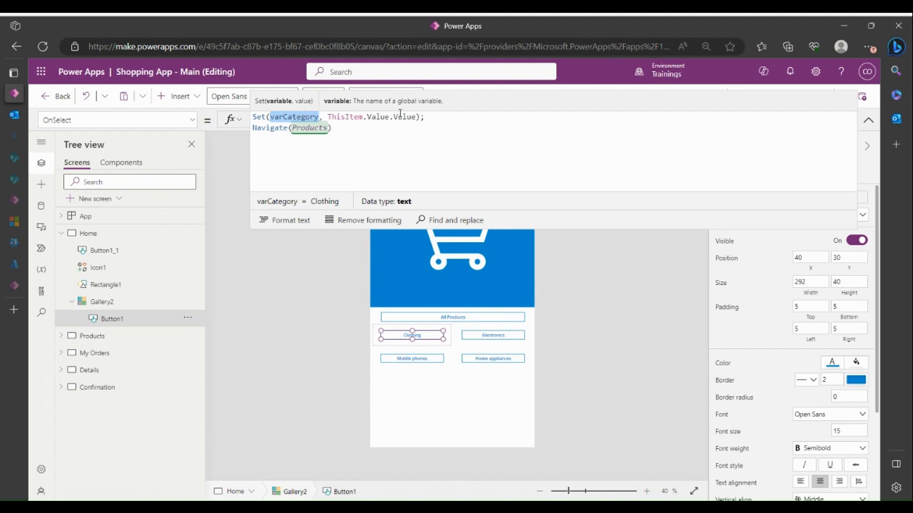
{"action": "left_click_drag", "start_coordinate": [417, 117], "coordinate": [327, 117]}
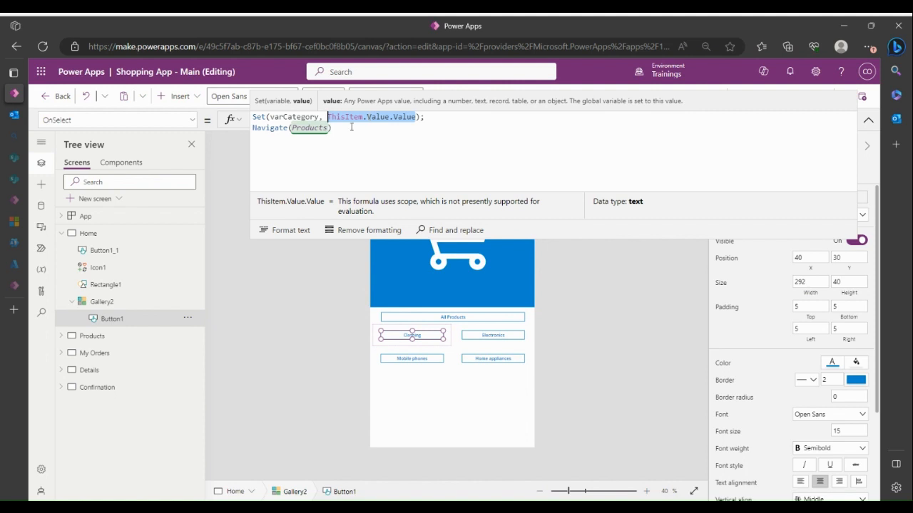
{"action": "left_click", "coordinate": [284, 116]}
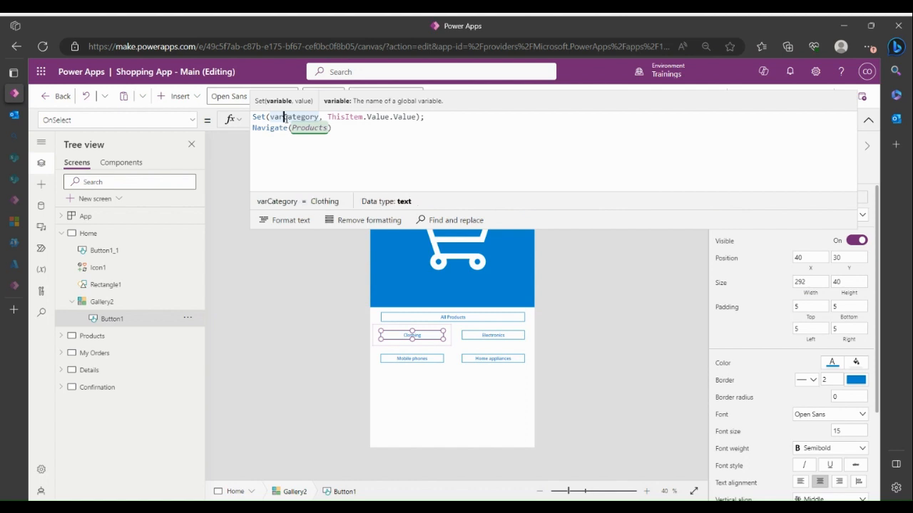
{"action": "mouse_move", "coordinate": [335, 129]}
{"action": "left_mouse_down"}
{"action": "mouse_move", "coordinate": [275, 120]}
{"action": "mouse_move", "coordinate": [253, 120]}
{"action": "mouse_move", "coordinate": [250, 129]}
{"action": "left_mouse_up"}
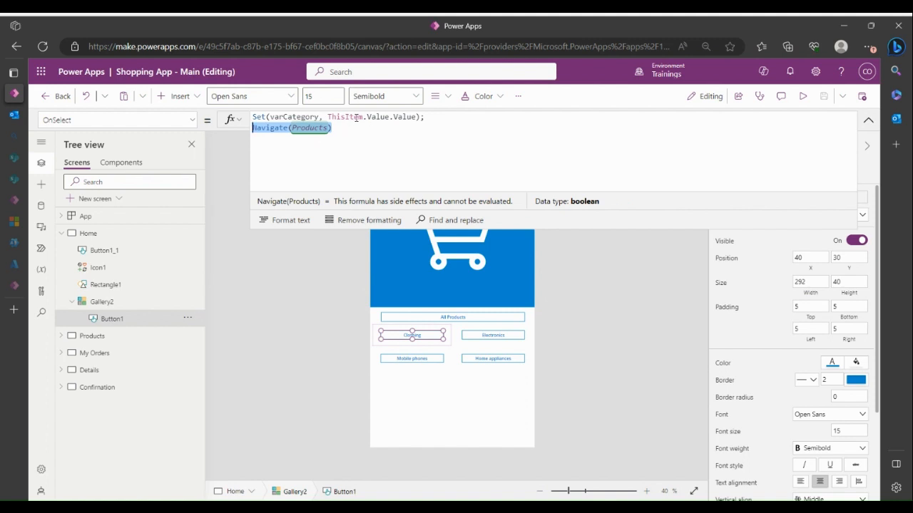
- Inspect the data type of each part of ThisItem.Value.Value in the Clothing button's OnSelect formula
{"action": "double_click", "coordinate": [377, 116]}
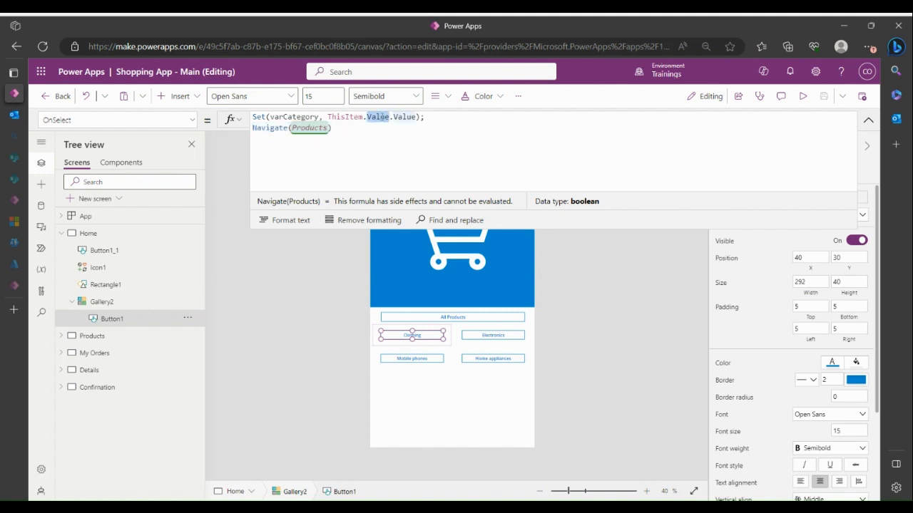
{"action": "left_click", "coordinate": [408, 117]}
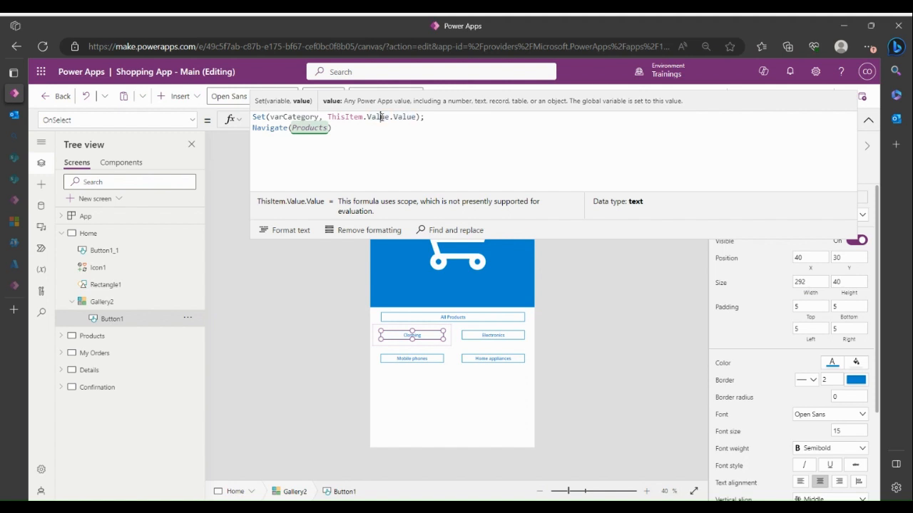
{"action": "double_click", "coordinate": [382, 117]}
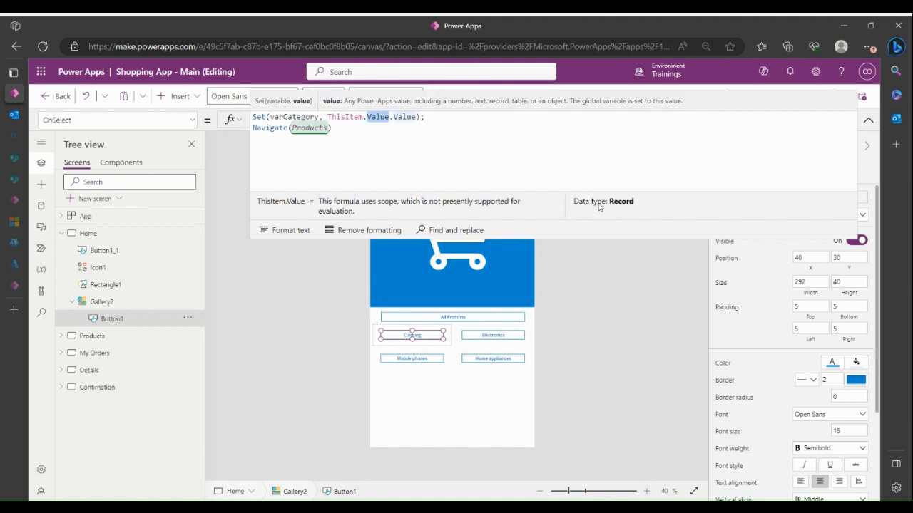
{"action": "left_click", "coordinate": [399, 116]}
{"action": "double_click", "coordinate": [398, 117]}
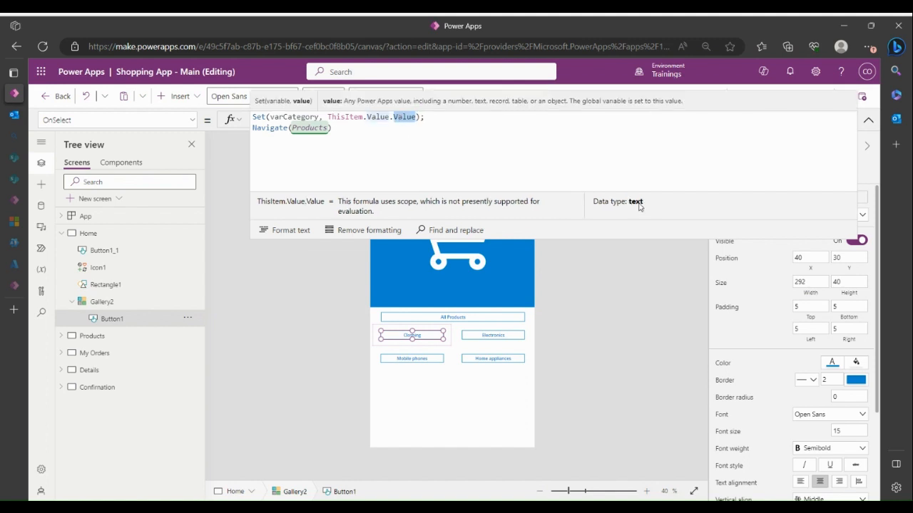
{"action": "double_click", "coordinate": [349, 117]}
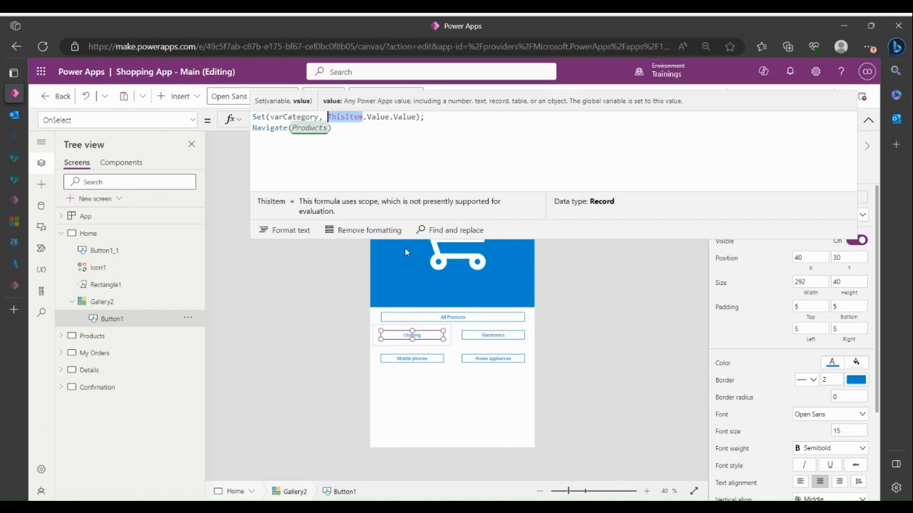
- Review the category gallery's Items formula and try to insert a function in front of Distinct, then remove the entry
{"action": "left_click", "coordinate": [443, 400]}
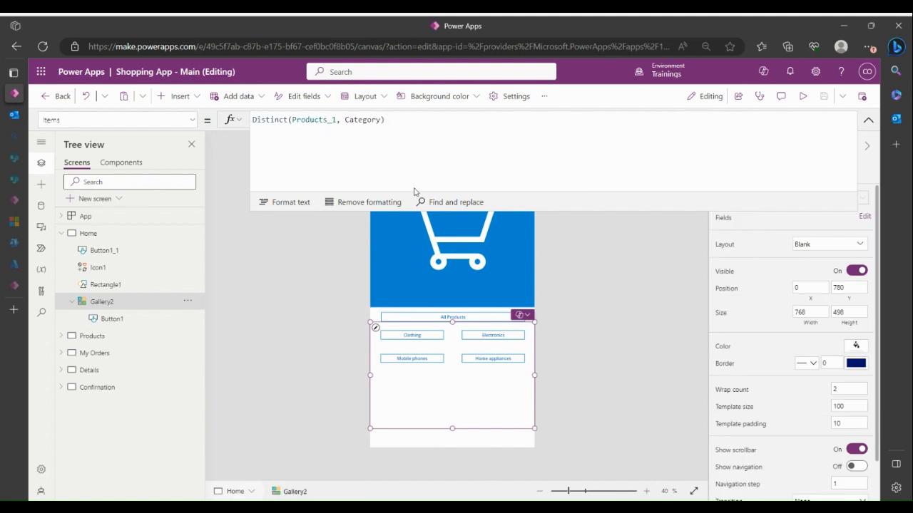
{"action": "triple_click", "coordinate": [373, 119]}
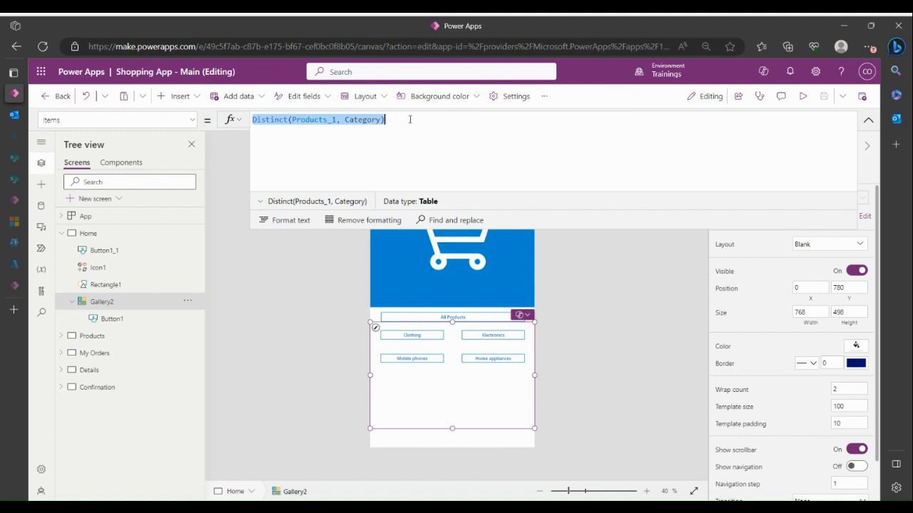
{"action": "left_click", "coordinate": [253, 119]}
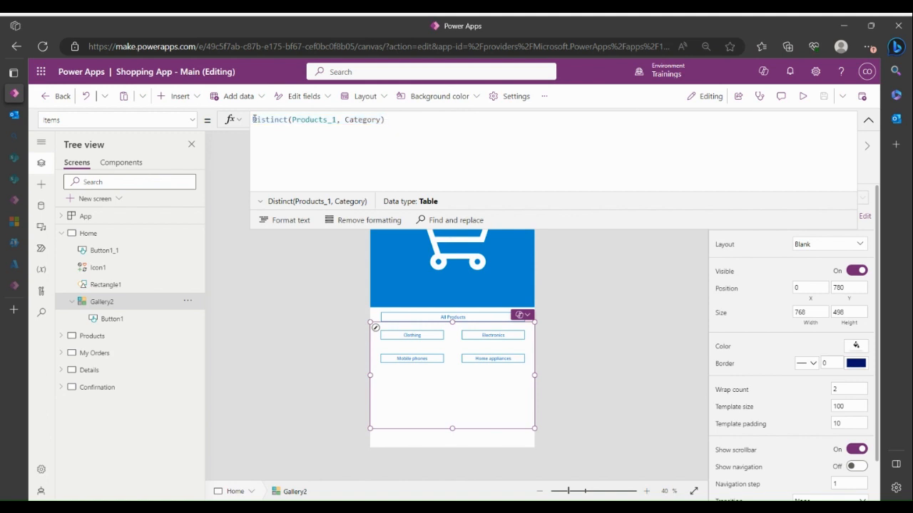
{"action": "type", "text": "Fi"}
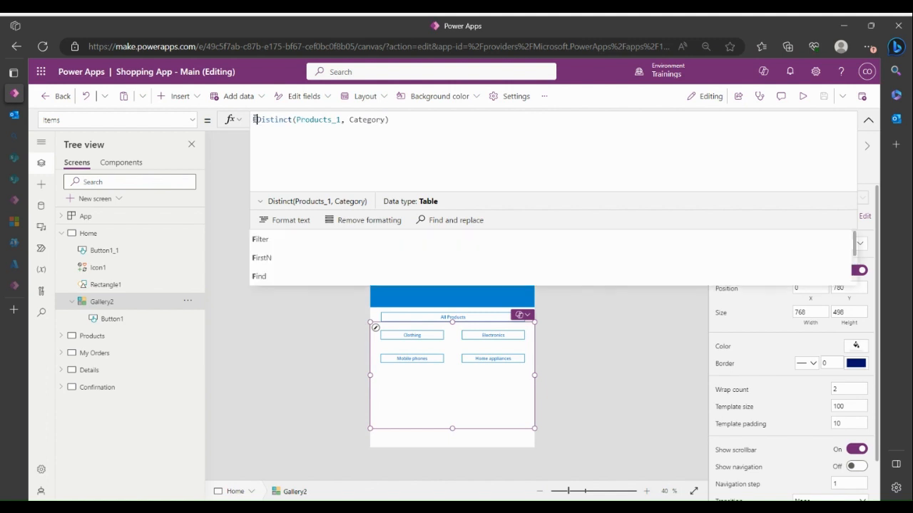
{"action": "key", "text": "BackSpace"}
{"action": "key", "text": "BackSpace"}
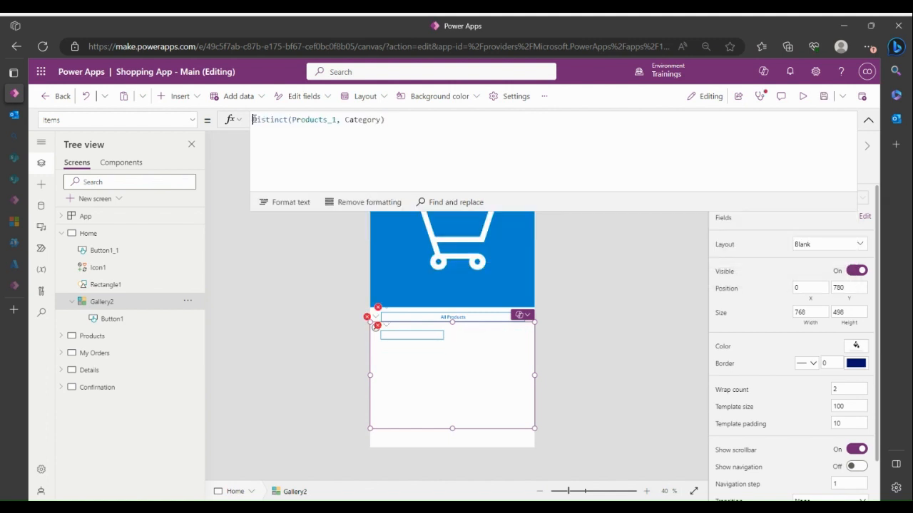
- Try to append a curly-brace record after the gallery's Distinct formula, entering Value, item and Recors in turn, then remove the addition
{"action": "left_click", "coordinate": [392, 119]}
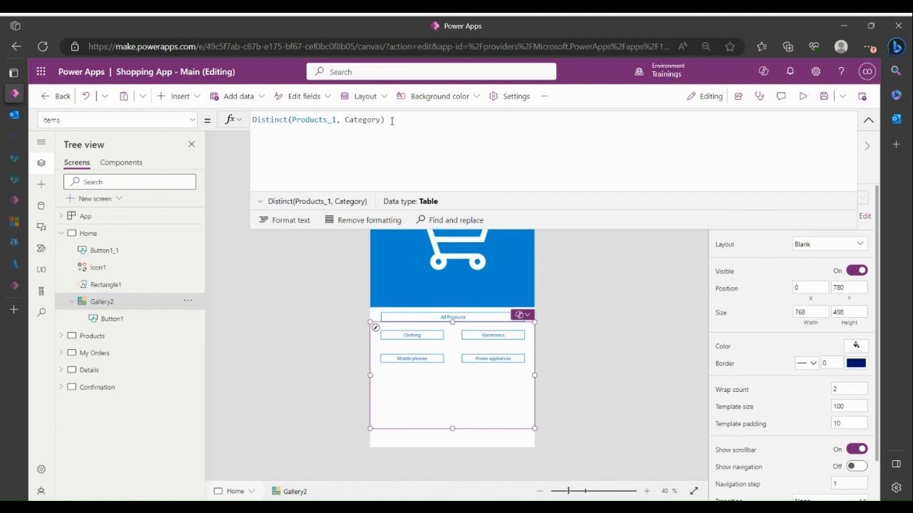
{"action": "type", "text": ","}
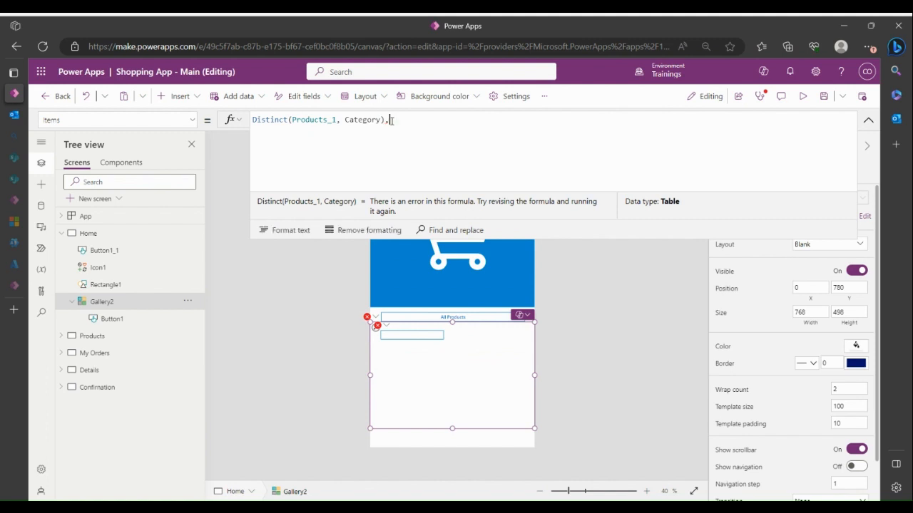
{"action": "type", "text": "{"}
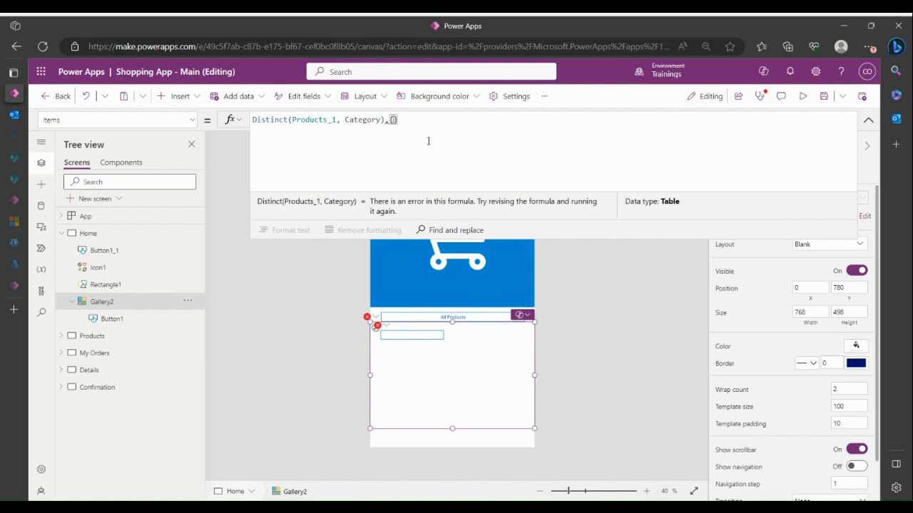
{"action": "type", "text": "Vlaue"}
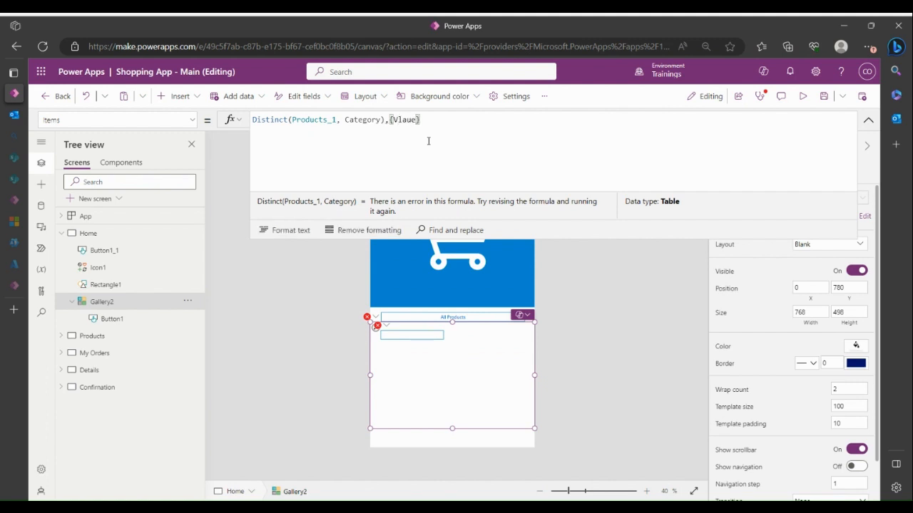
{"action": "key", "text": "BackSpace"}
{"action": "key", "text": "BackSpace"}
{"action": "key", "text": "BackSpace"}
{"action": "key", "text": "BackSpace"}
{"action": "type", "text": "alue"}
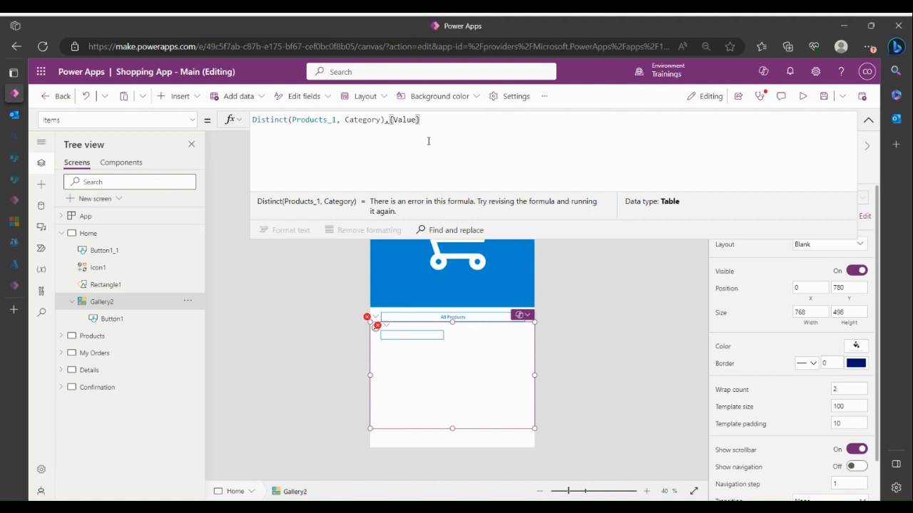
{"action": "key", "text": "BackSpace"}
{"action": "key", "text": "BackSpace"}
{"action": "key", "text": "BackSpace"}
{"action": "key", "text": "BackSpace"}
{"action": "key", "text": "BackSpace"}
{"action": "type", "text": "item"}
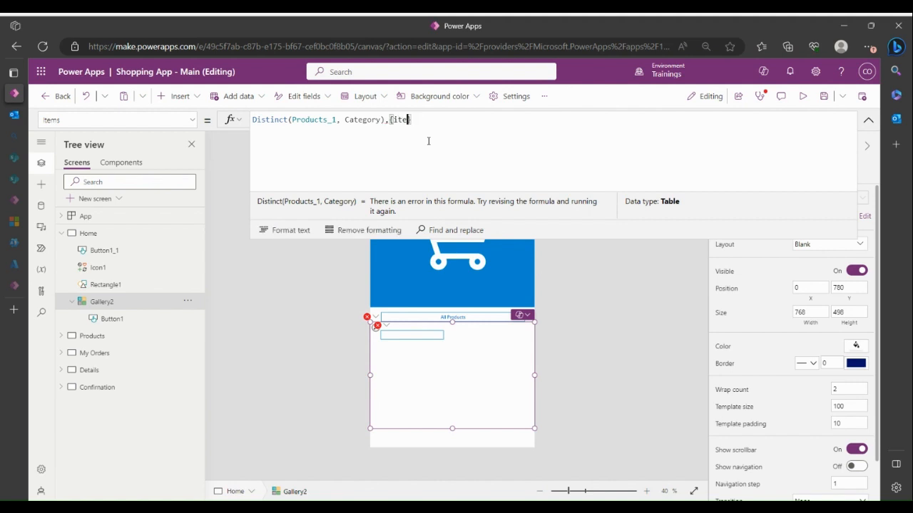
{"action": "key", "text": "BackSpace"}
{"action": "key", "text": "BackSpace"}
{"action": "key", "text": "BackSpace"}
{"action": "key", "text": "BackSpace"}
{"action": "key", "text": "BackSpace"}
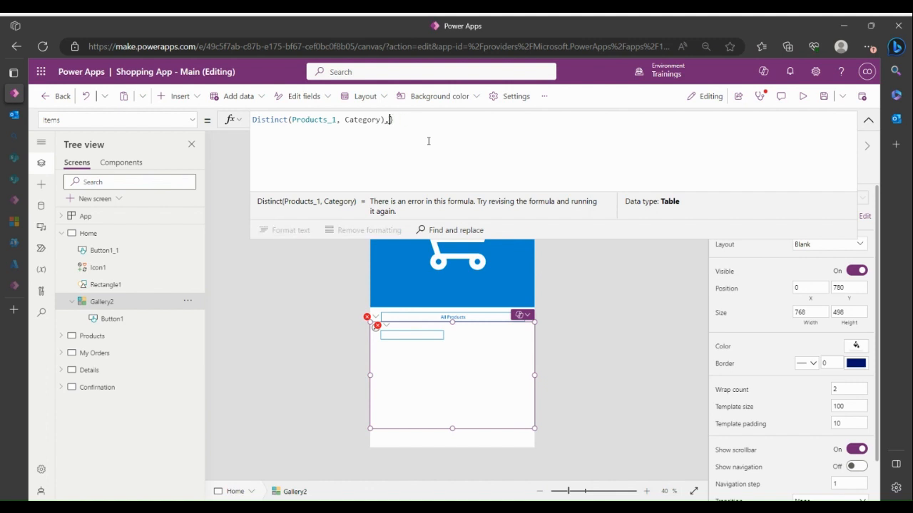
{"action": "type", "text": "{Rec"}
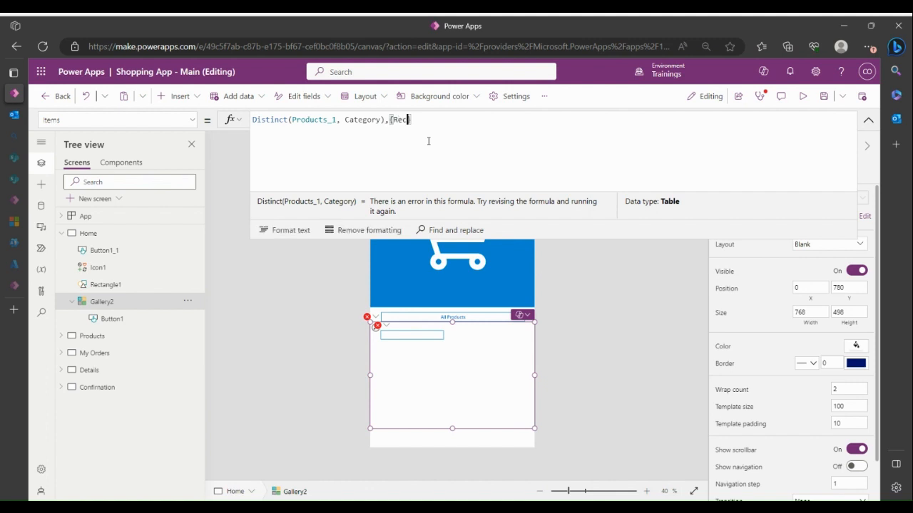
{"action": "type", "text": "ors"}
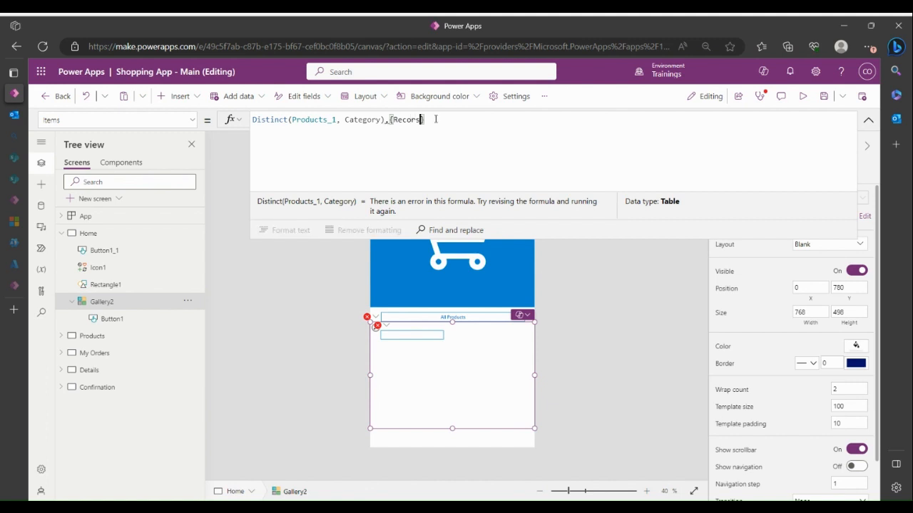
{"action": "key", "text": "shift+Left"}
{"action": "key", "text": "shift+Left"}
{"action": "key", "text": "shift+Left"}
{"action": "key", "text": "shift+Left"}
{"action": "key", "text": "shift+Left"}
{"action": "key", "text": "shift+Left"}
{"action": "key", "text": "shift+Left"}
{"action": "key", "text": "shift+Left"}
{"action": "key", "text": "shift+Left"}
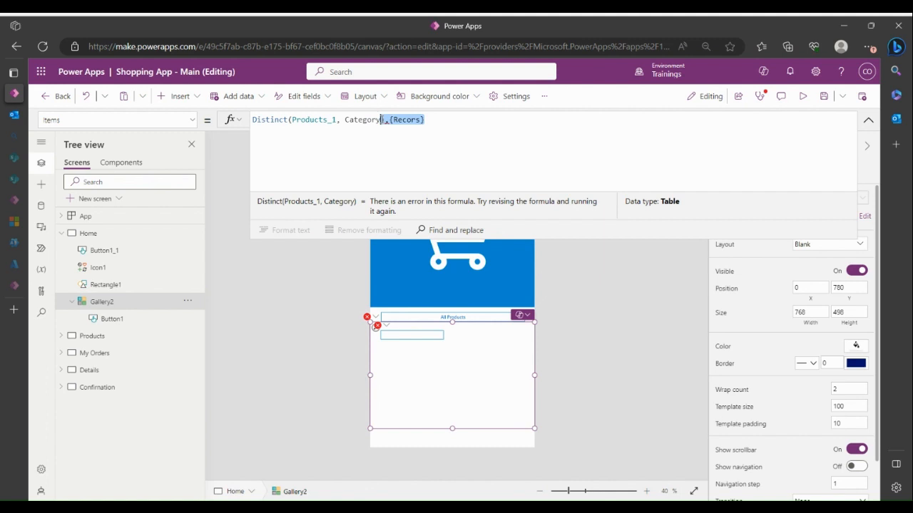
{"action": "key", "text": "BackSpace"}
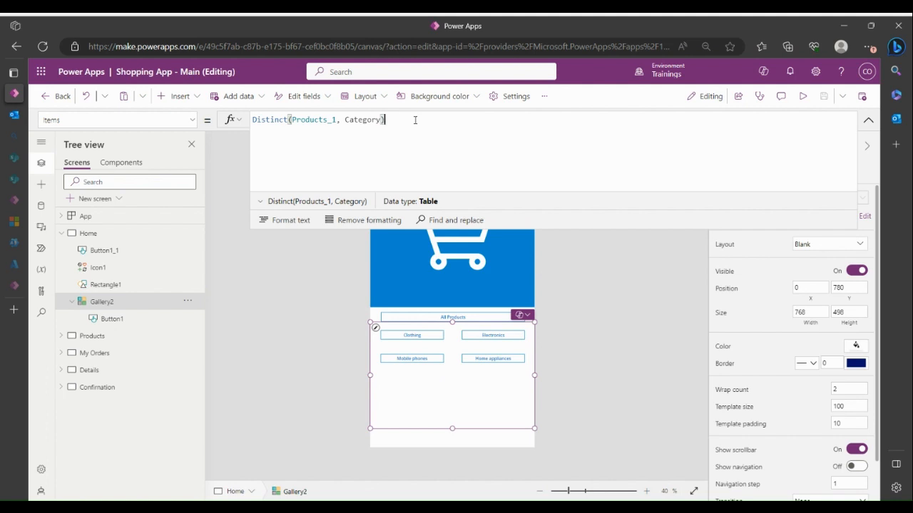
- Return to the Clothing button's OnSelect formula and inspect the first Value in ThisItem.Value.Value
{"action": "left_click", "coordinate": [420, 337]}
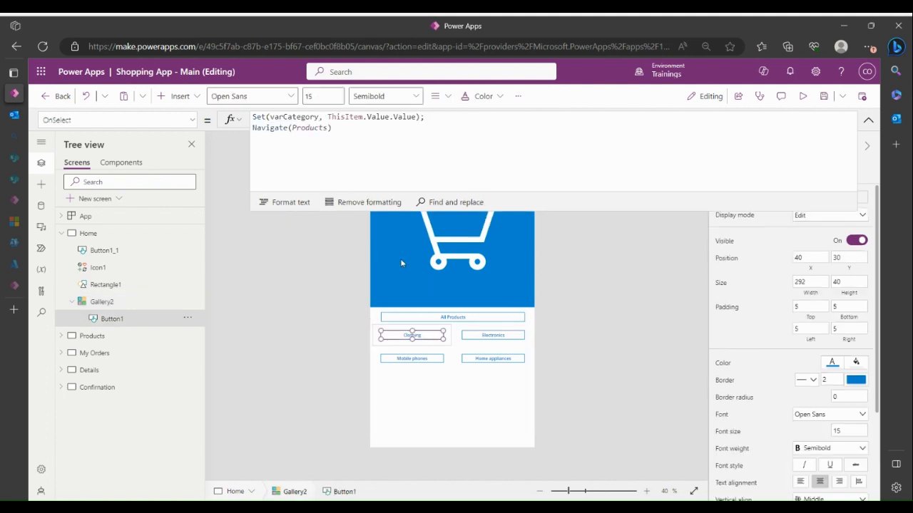
{"action": "left_click", "coordinate": [380, 119]}
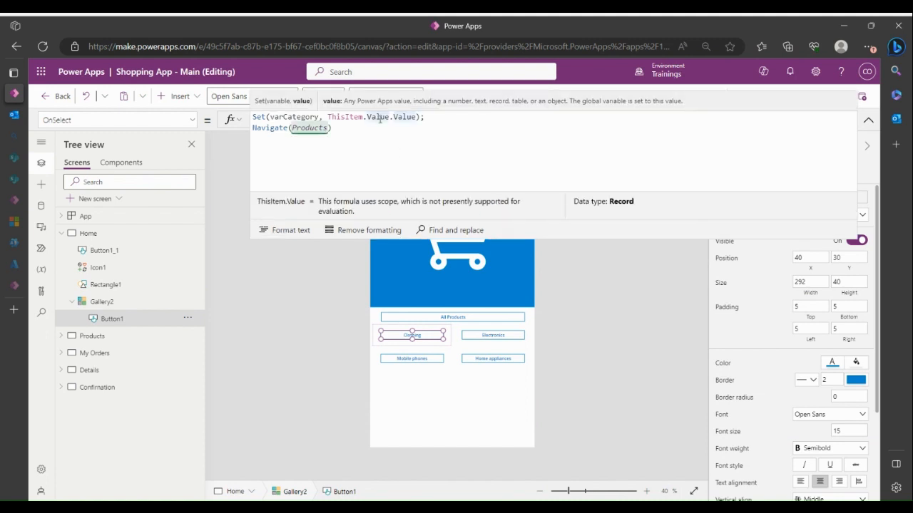
{"action": "double_click", "coordinate": [380, 119]}
{"action": "left_click", "coordinate": [371, 130]}
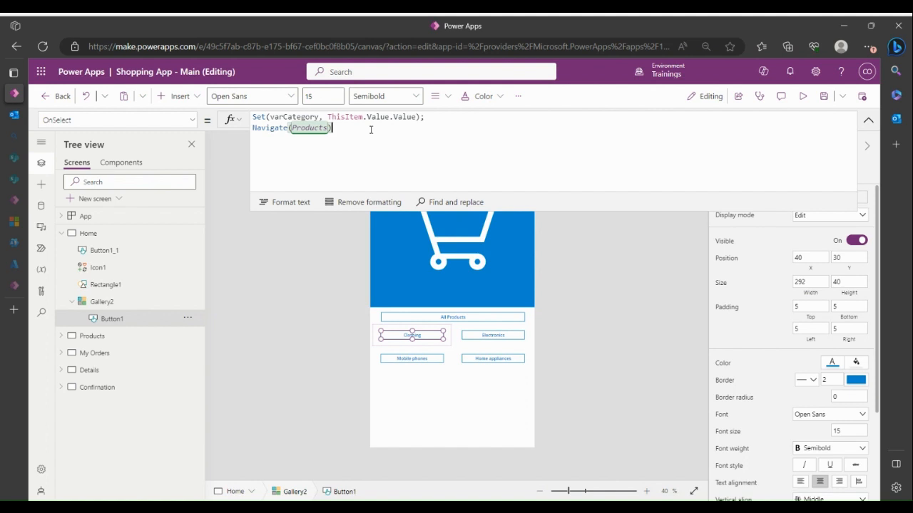
- Examine the All Products button's OnSelect formula, including the "All" value set in varCategory and the Navigate target
{"action": "left_click", "coordinate": [438, 318]}
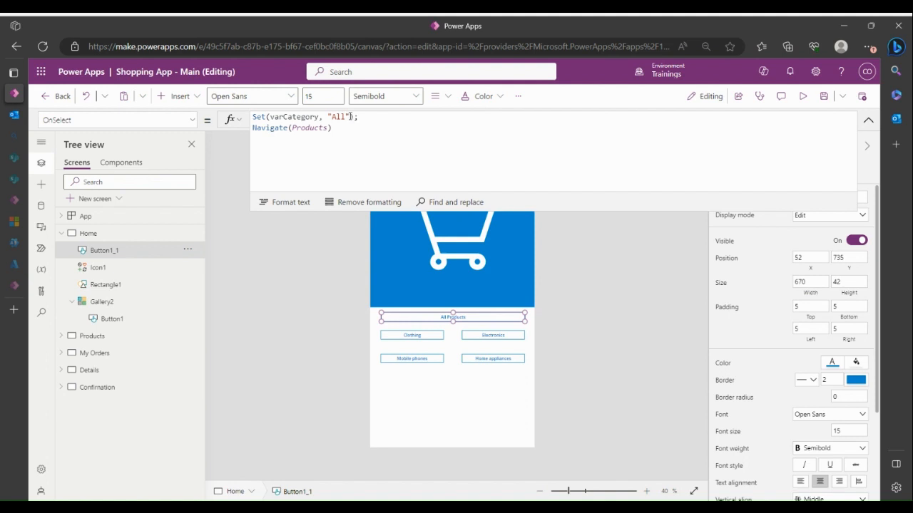
{"action": "left_click_drag", "start_coordinate": [350, 116], "coordinate": [328, 116]}
{"action": "left_click", "coordinate": [291, 128]}
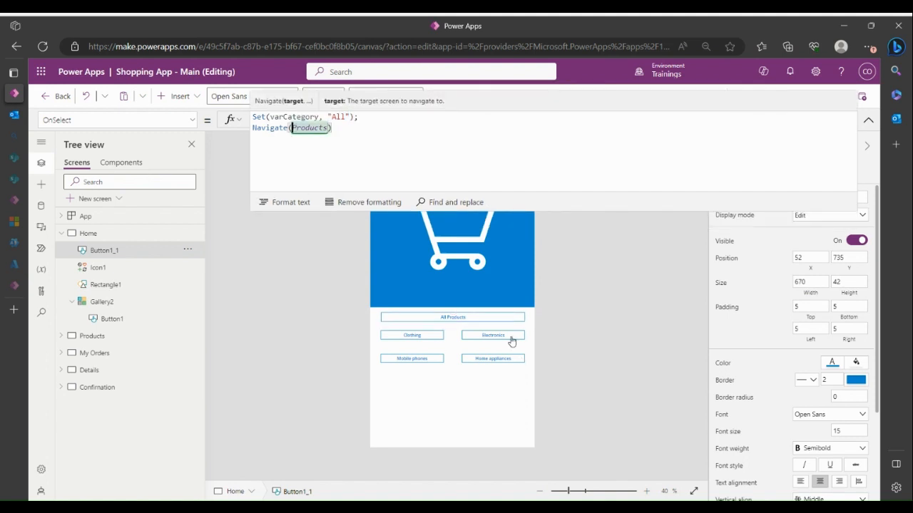
- Run the All Products button to reach the Products screen and show the full Items formula of the product gallery, Gallery1
{"action": "left_click", "coordinate": [473, 318], "text": "alt"}
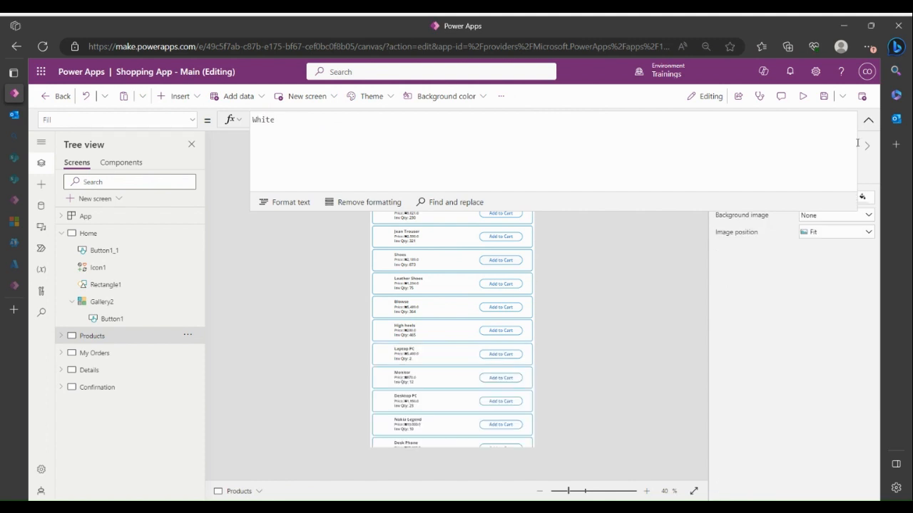
{"action": "left_click", "coordinate": [868, 120]}
{"action": "left_click", "coordinate": [455, 311]}
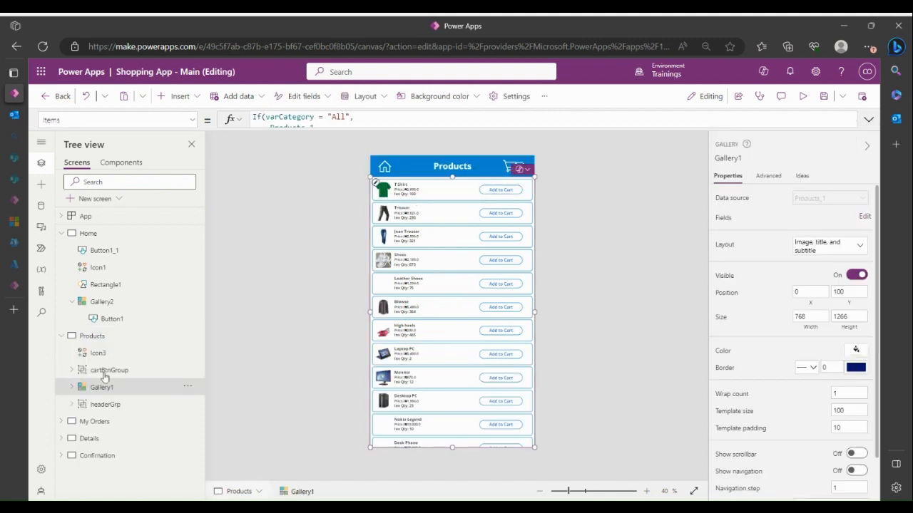
{"action": "left_click", "coordinate": [868, 119]}
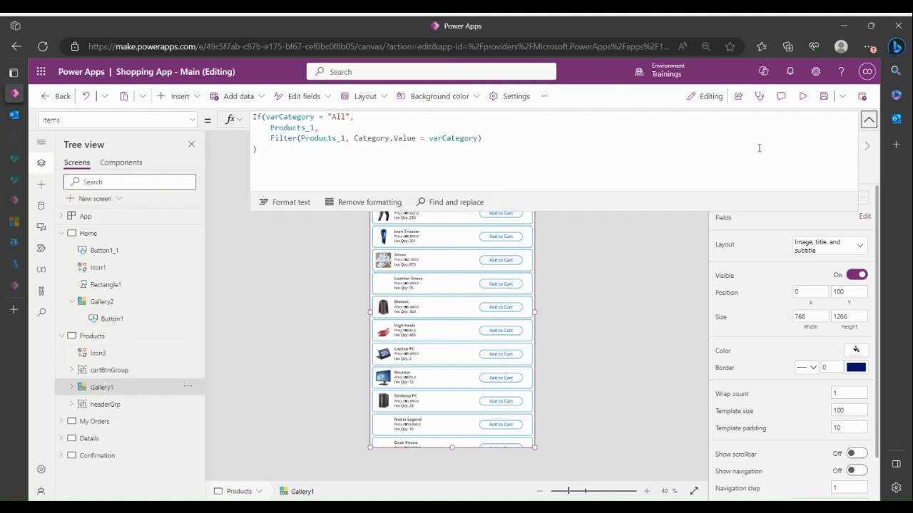
- Examine the If formula in Gallery1's Items, covering the varCategory = "All" test, the Products_1 result and the Filter alternative
{"action": "triple_click", "coordinate": [281, 119]}
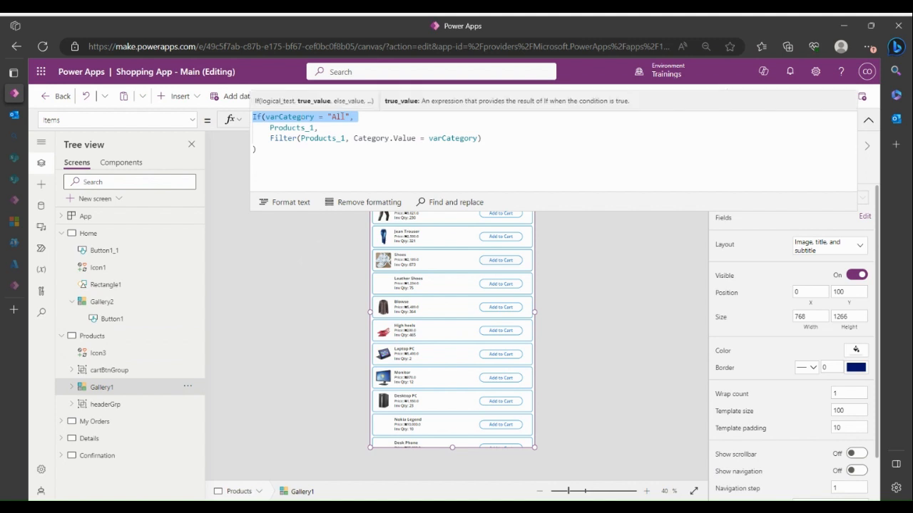
{"action": "double_click", "coordinate": [307, 128]}
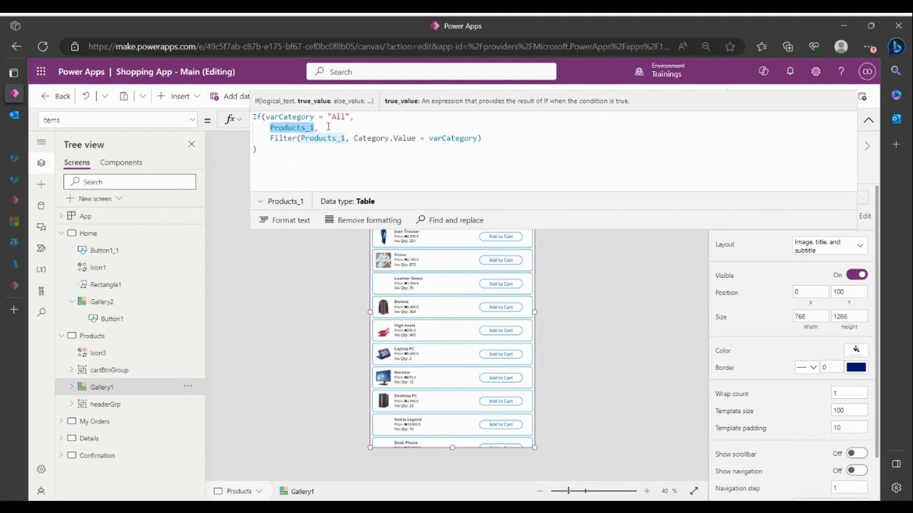
{"action": "left_click", "coordinate": [269, 137]}
{"action": "left_click_drag", "start_coordinate": [269, 138], "coordinate": [458, 149]}
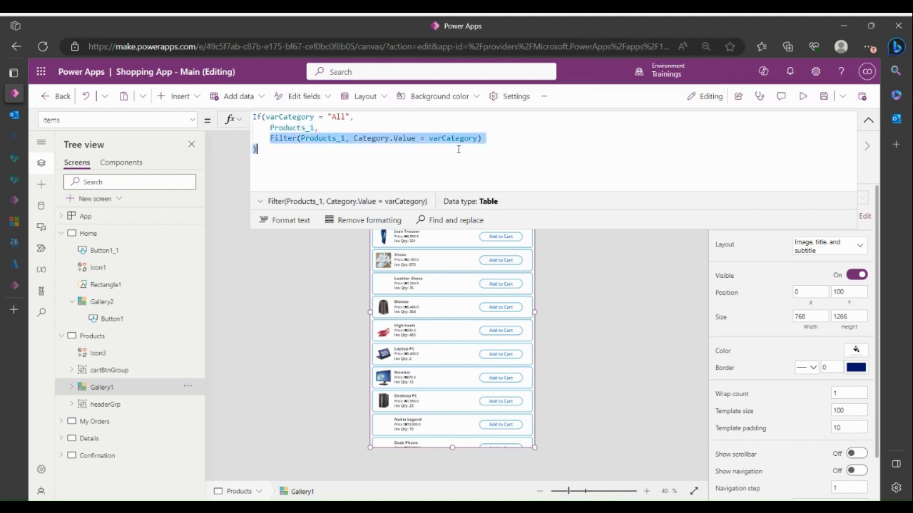
- Examine the Filter function's Products_1 source and its comparison of Category.Value with varCategory
{"action": "left_click", "coordinate": [288, 139]}
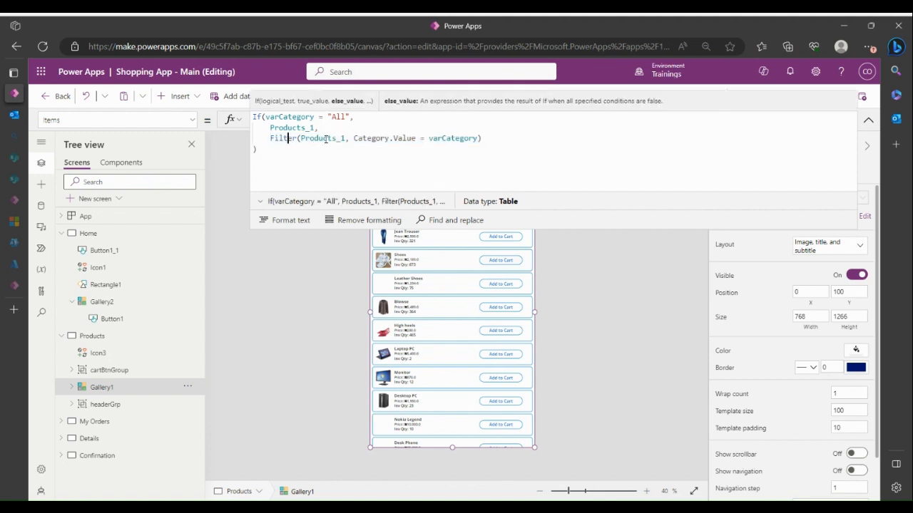
{"action": "left_click", "coordinate": [323, 138]}
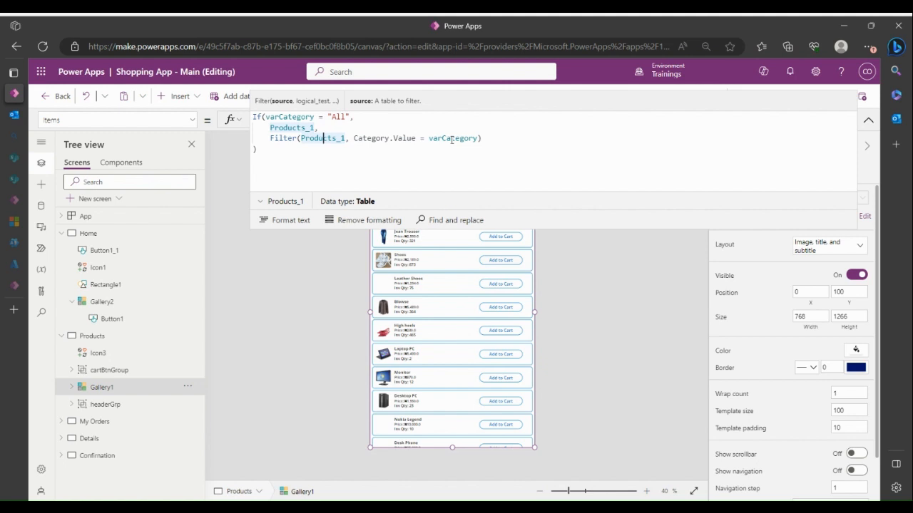
{"action": "double_click", "coordinate": [451, 138]}
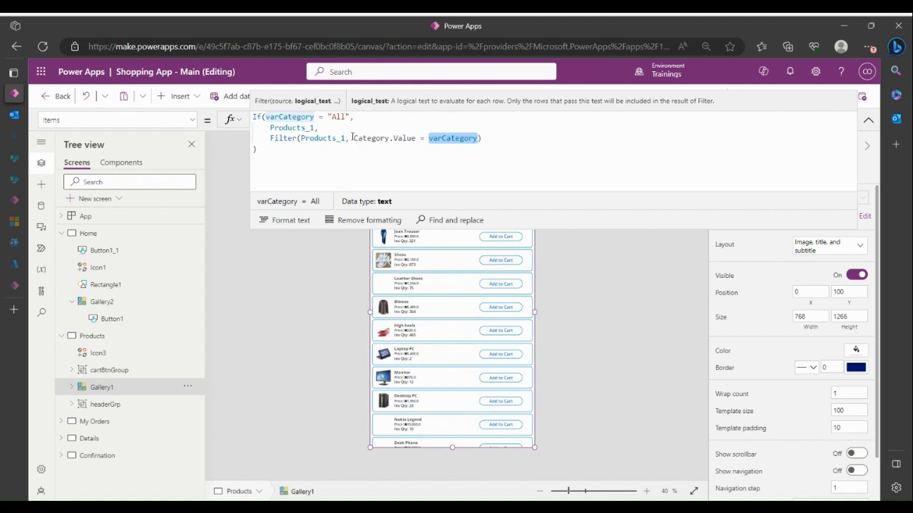
{"action": "left_click_drag", "start_coordinate": [353, 139], "coordinate": [413, 137]}
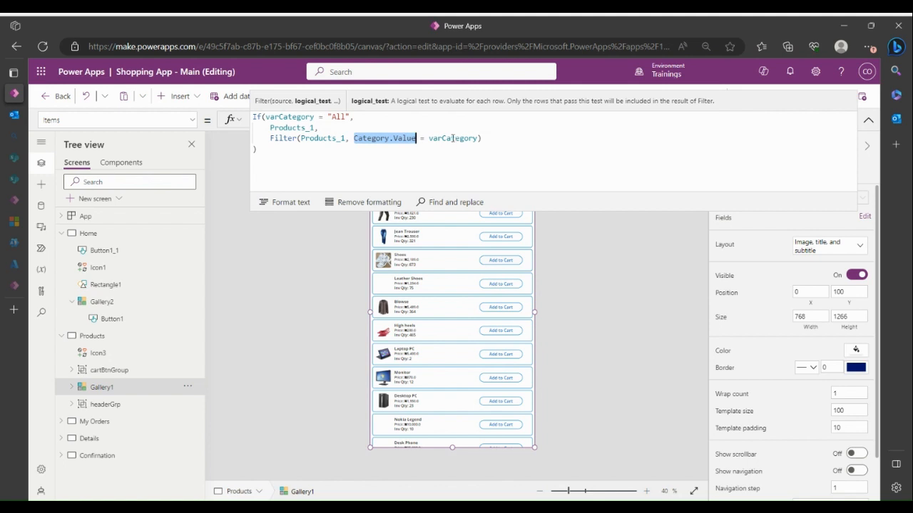
{"action": "double_click", "coordinate": [452, 138]}
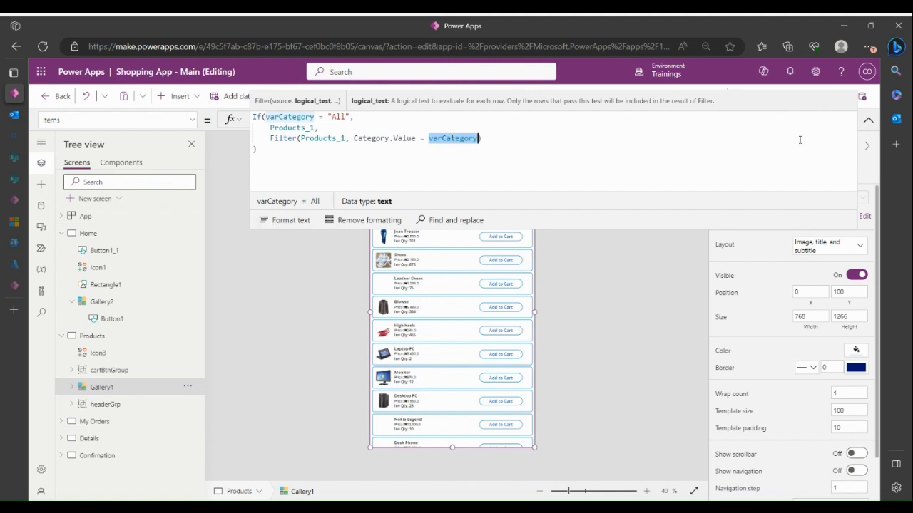
- Run the Home appliances button from the Home screen and try to inspect the product gallery's Items formula
{"action": "left_click", "coordinate": [100, 233]}
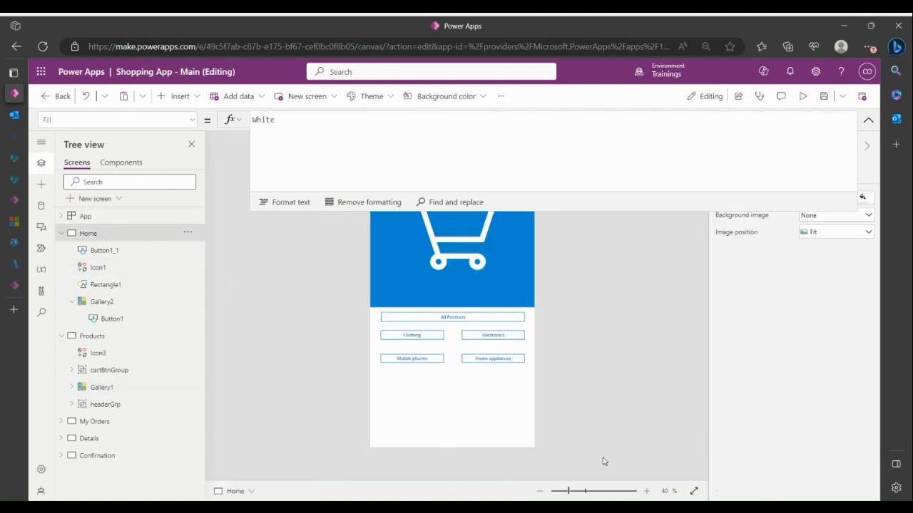
{"action": "left_click", "coordinate": [484, 360], "text": "alt"}
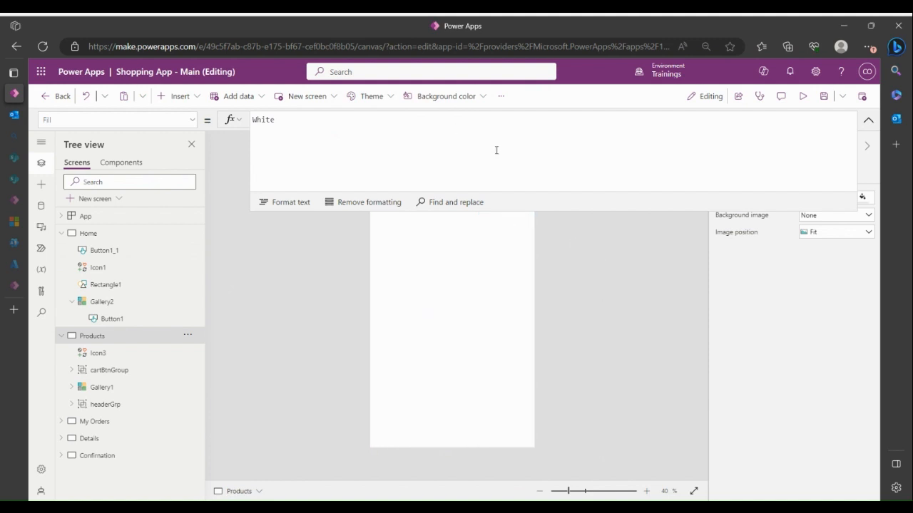
{"action": "left_click", "coordinate": [867, 120]}
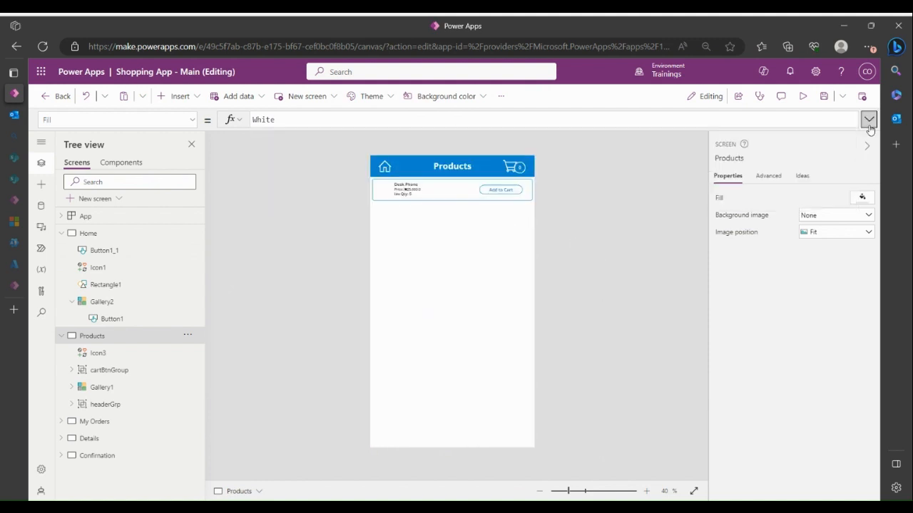
{"action": "left_click", "coordinate": [445, 193]}
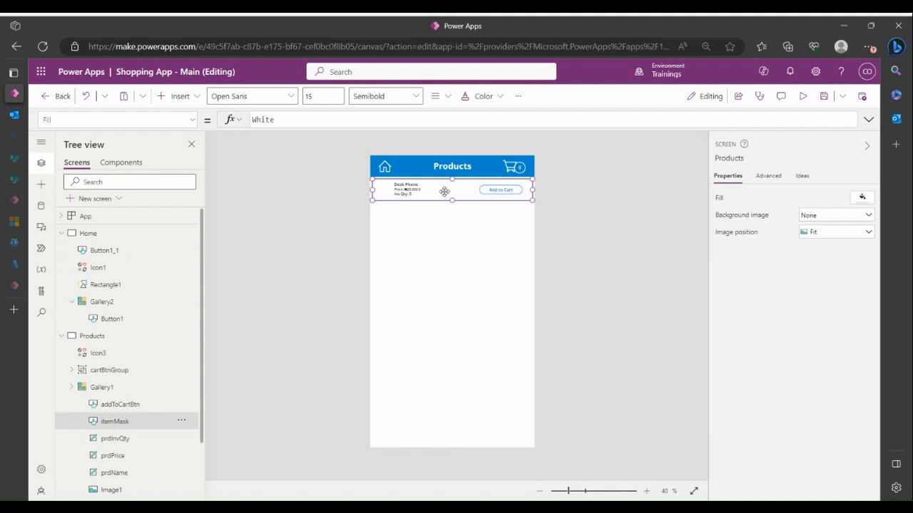
{"action": "left_click", "coordinate": [448, 230]}
{"action": "left_click", "coordinate": [867, 120]}
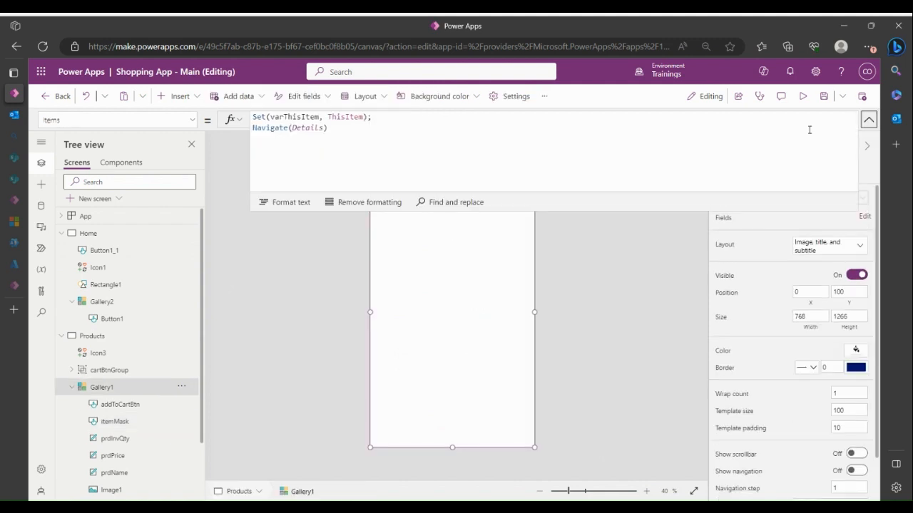
{"action": "left_click", "coordinate": [373, 142]}
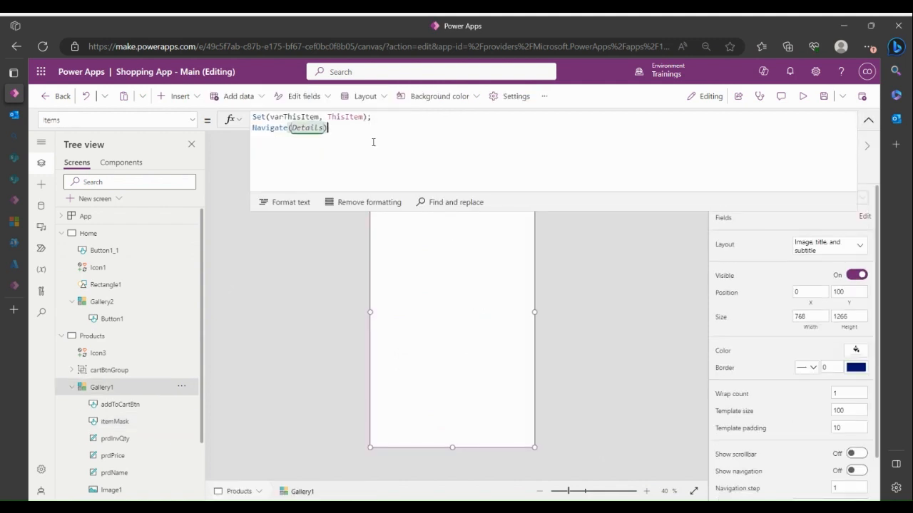
{"action": "left_click", "coordinate": [430, 306]}
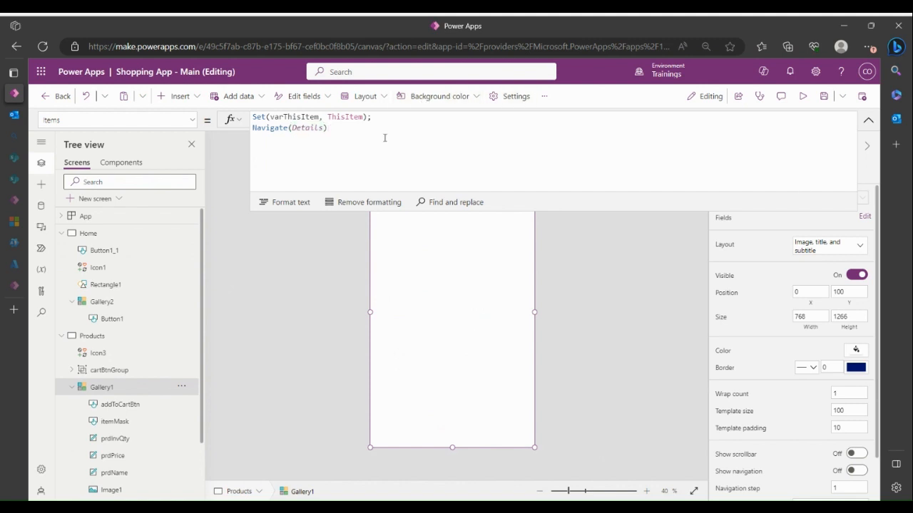
{"action": "left_click", "coordinate": [869, 121]}
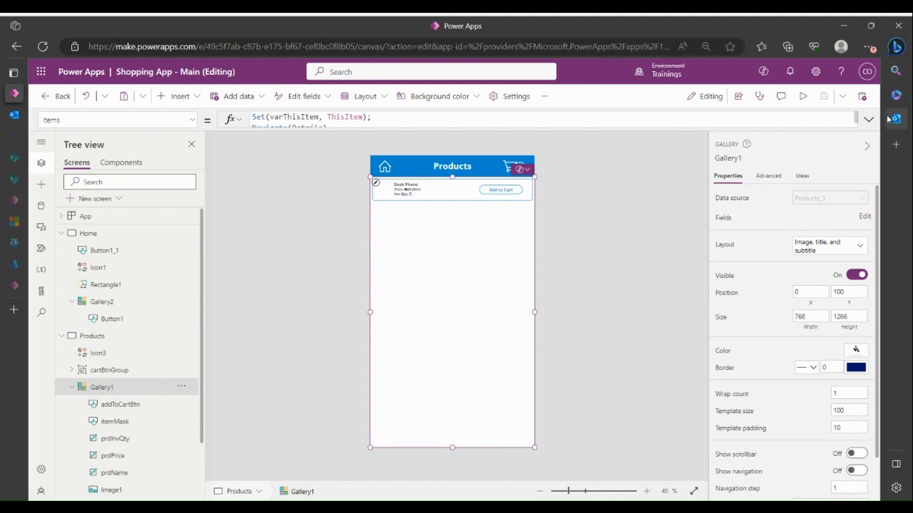
- Return to the Home screen, run the Clothing button, and inspect varCategory's value in Gallery1's Items formula
{"action": "key", "text": "alt"}
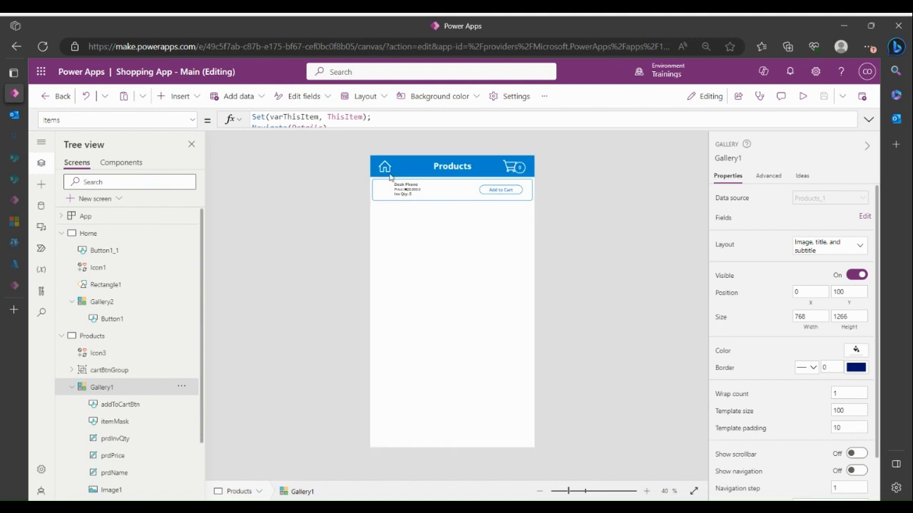
{"action": "left_click", "coordinate": [382, 174], "text": "alt"}
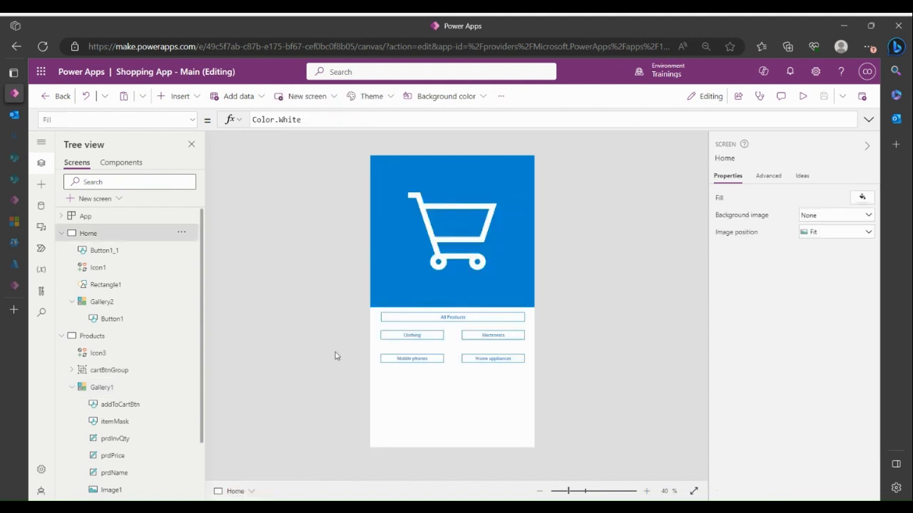
{"action": "left_click", "coordinate": [429, 342], "text": "alt"}
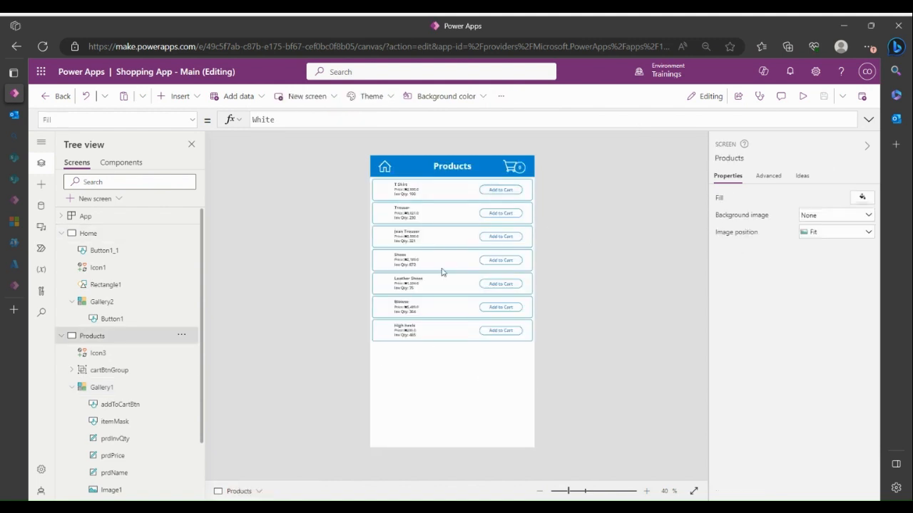
{"action": "left_click", "coordinate": [459, 402]}
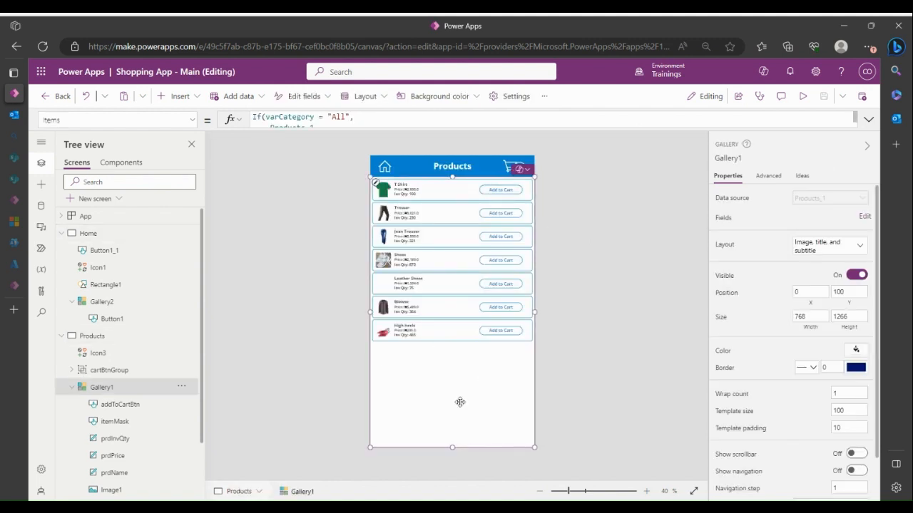
{"action": "left_click", "coordinate": [869, 121]}
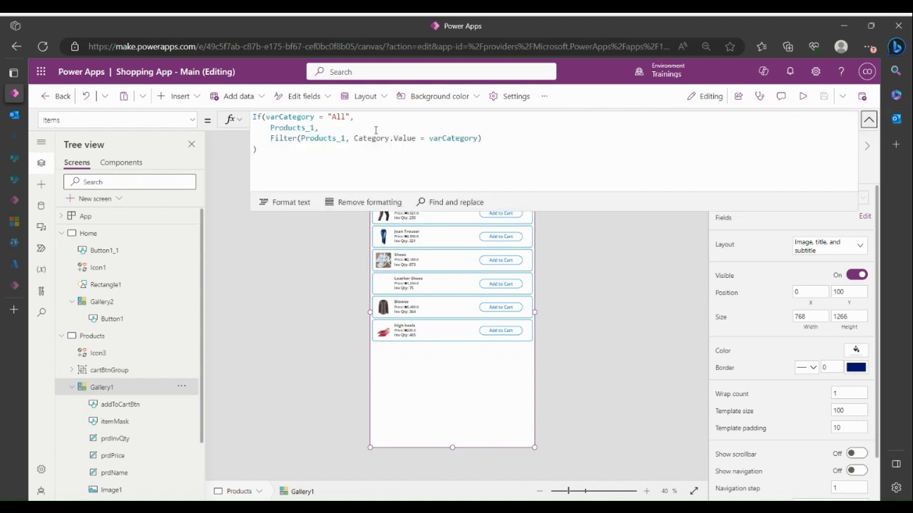
{"action": "double_click", "coordinate": [460, 137]}
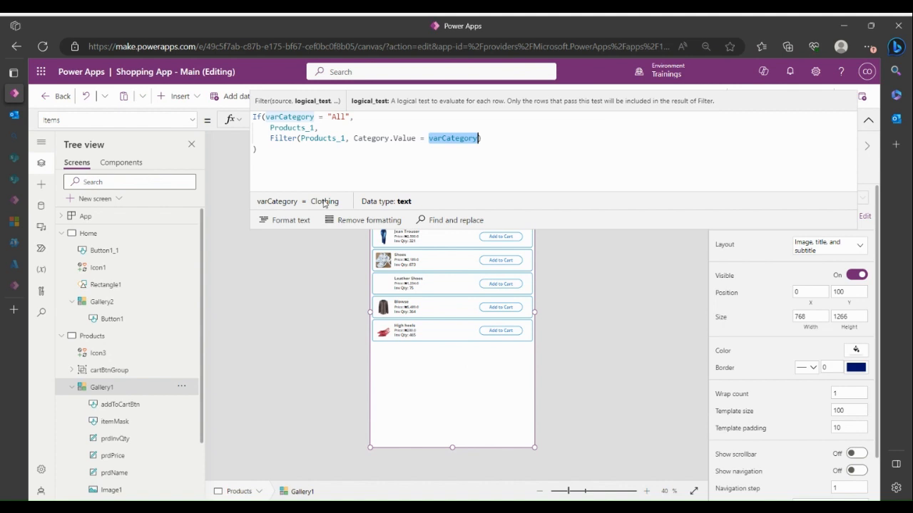
{"action": "left_click", "coordinate": [867, 120]}
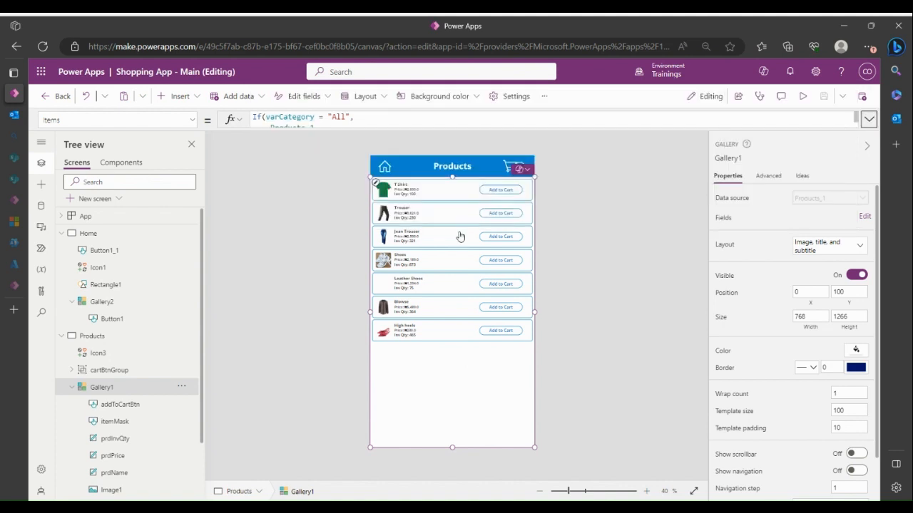
- Go back to the Home screen, run the Mobile phones button, and check varCategory's value in Gallery1's Items formula
{"action": "left_click", "coordinate": [389, 172], "text": "alt"}
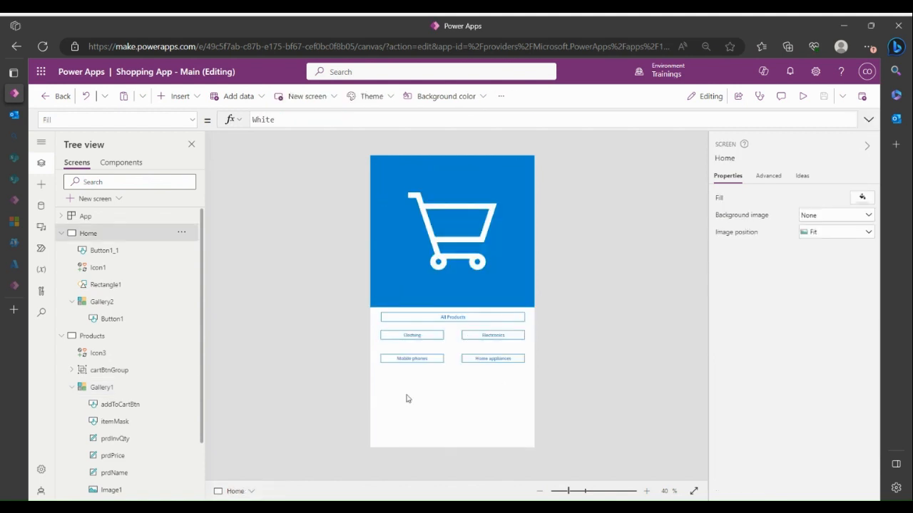
{"action": "left_click", "coordinate": [412, 358], "text": "alt"}
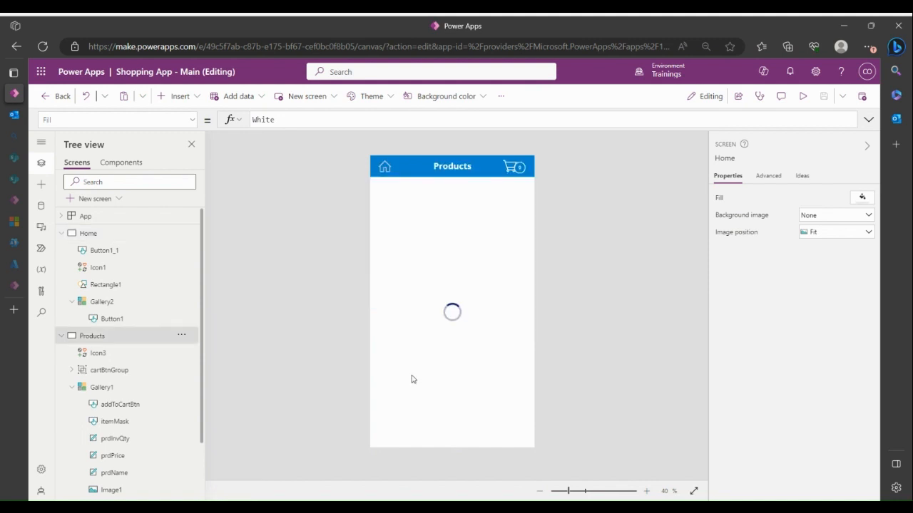
{"action": "left_click", "coordinate": [442, 297]}
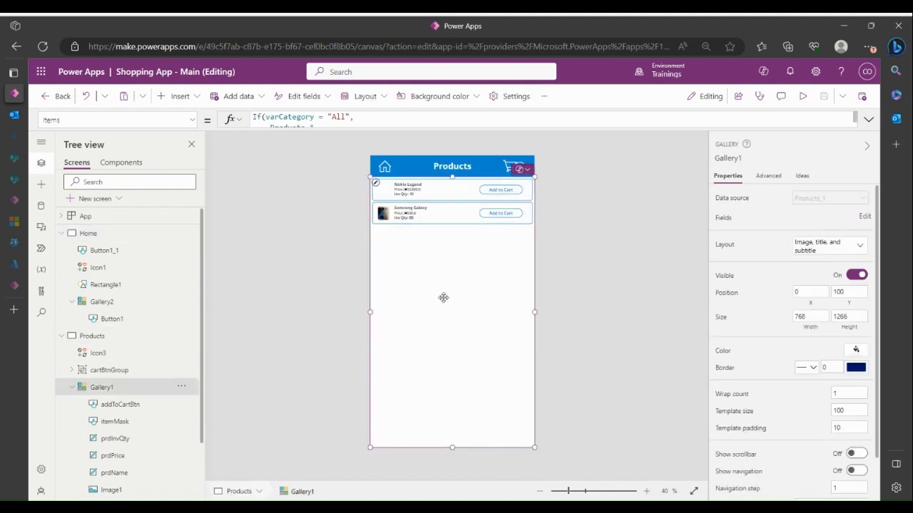
{"action": "left_click", "coordinate": [868, 120]}
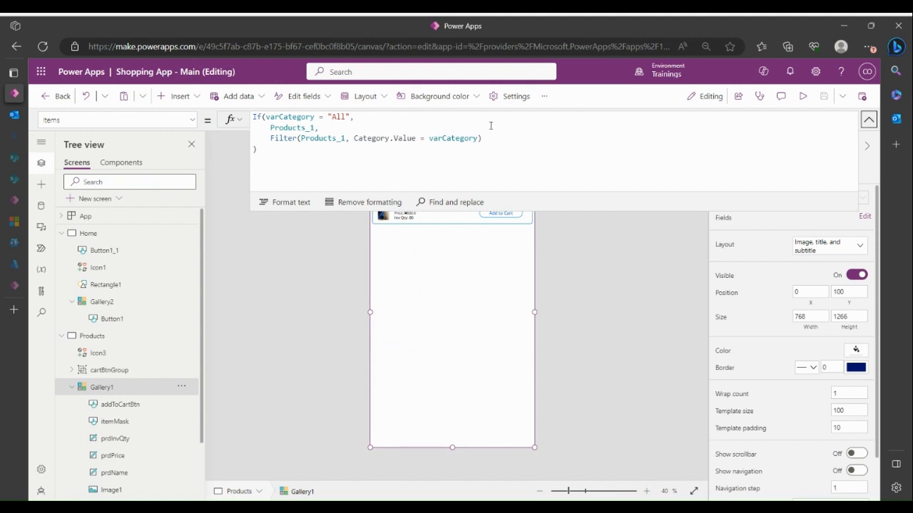
{"action": "double_click", "coordinate": [448, 140]}
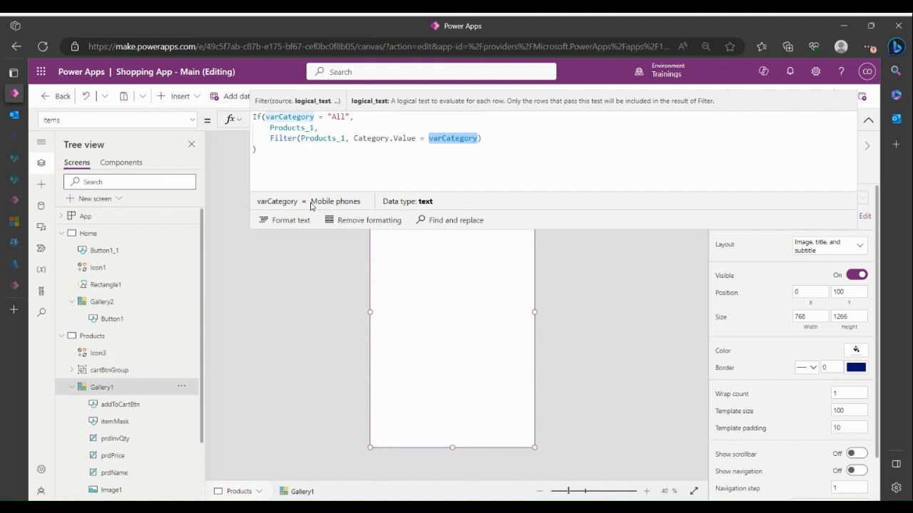
{"action": "left_click", "coordinate": [868, 119]}
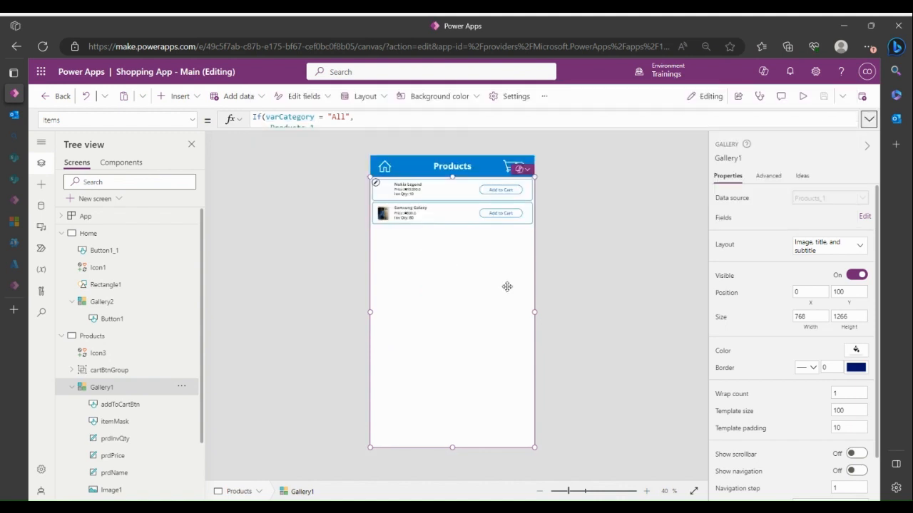
- Review the complete If formula in Gallery1's Items property once more
{"action": "left_click", "coordinate": [868, 120]}
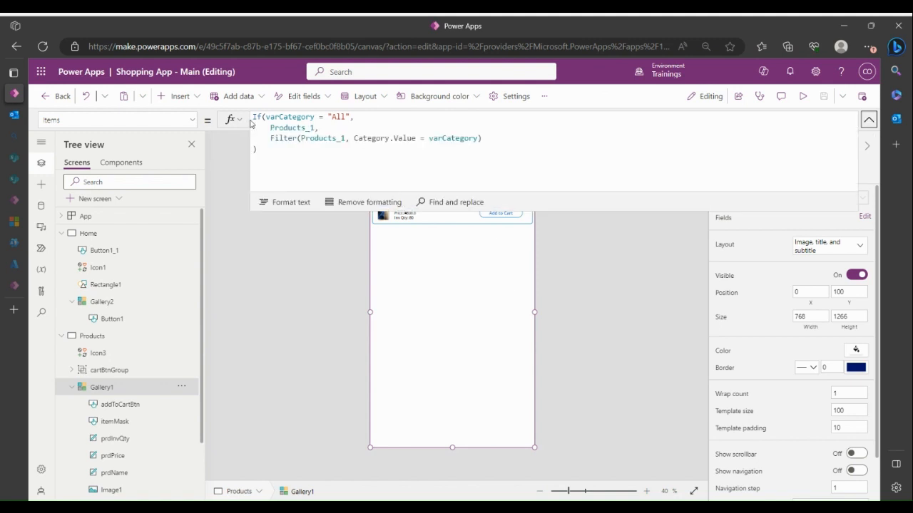
{"action": "left_click_drag", "start_coordinate": [253, 116], "coordinate": [272, 154]}
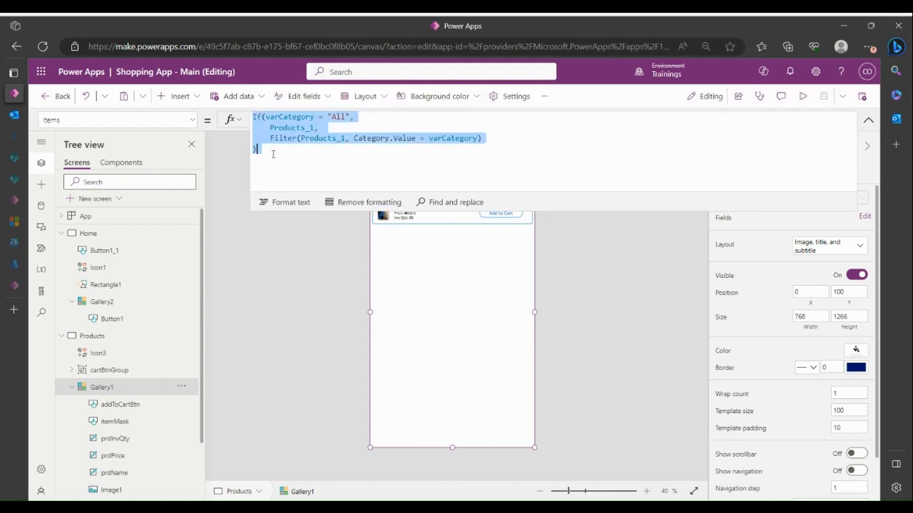
{"action": "left_click", "coordinate": [867, 119]}
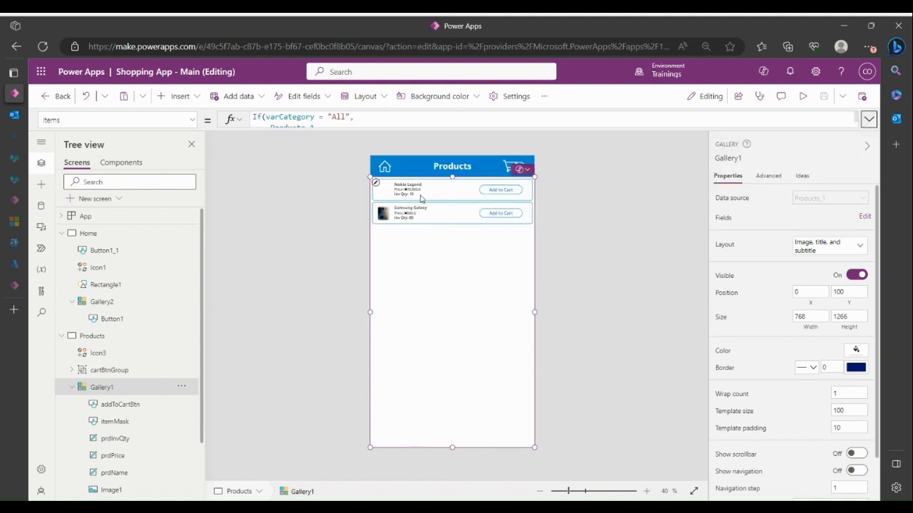
- Show the full OnSelect formula of the itemMask button in the first product row and examine its Set(varThisItem, ThisItem) statement
{"action": "left_click", "coordinate": [377, 191]}
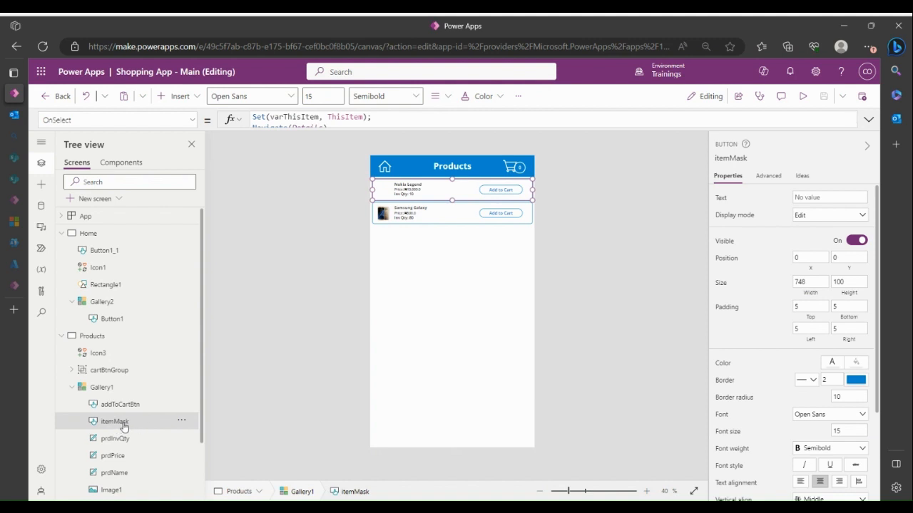
{"action": "left_click", "coordinate": [869, 120]}
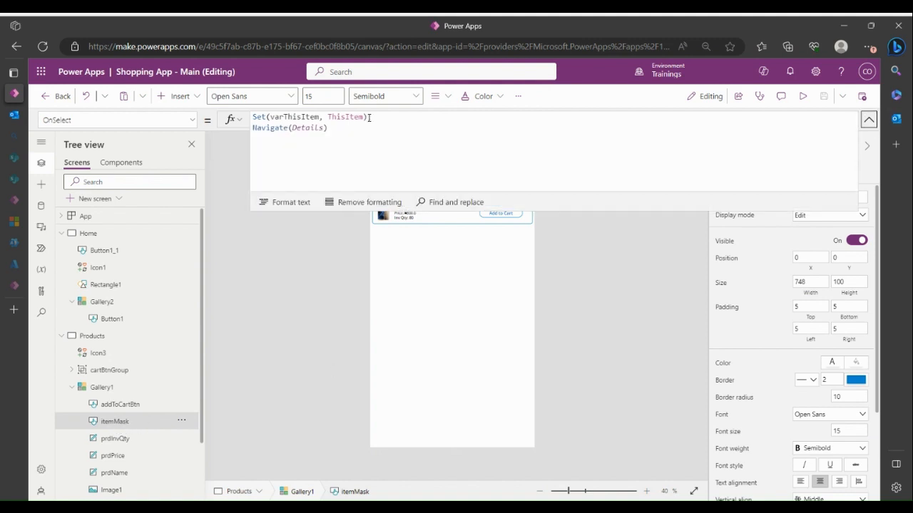
{"action": "left_click_drag", "start_coordinate": [380, 119], "coordinate": [241, 112]}
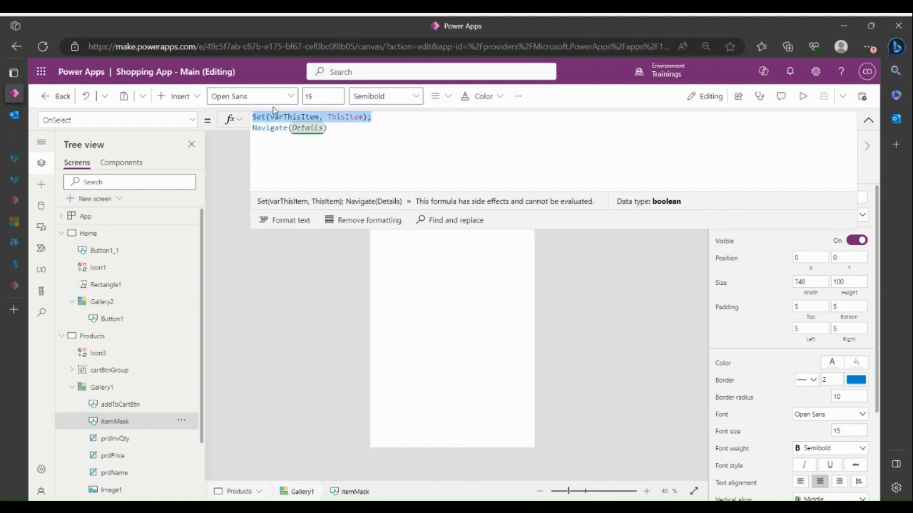
- Examine the ThisItem argument and the Navigate(Details) statement in itemMask's OnSelect formula, and collapse the formula afterwards
{"action": "double_click", "coordinate": [352, 117]}
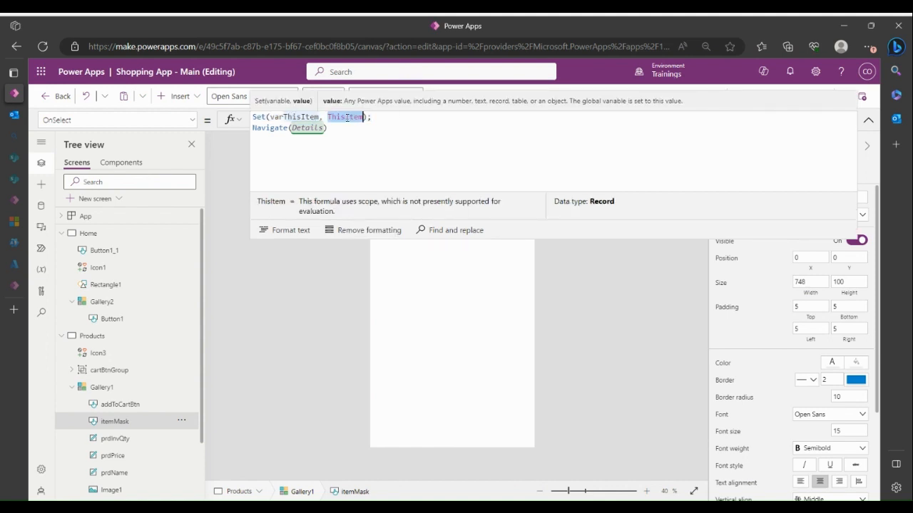
{"action": "left_click_drag", "start_coordinate": [380, 116], "coordinate": [253, 116]}
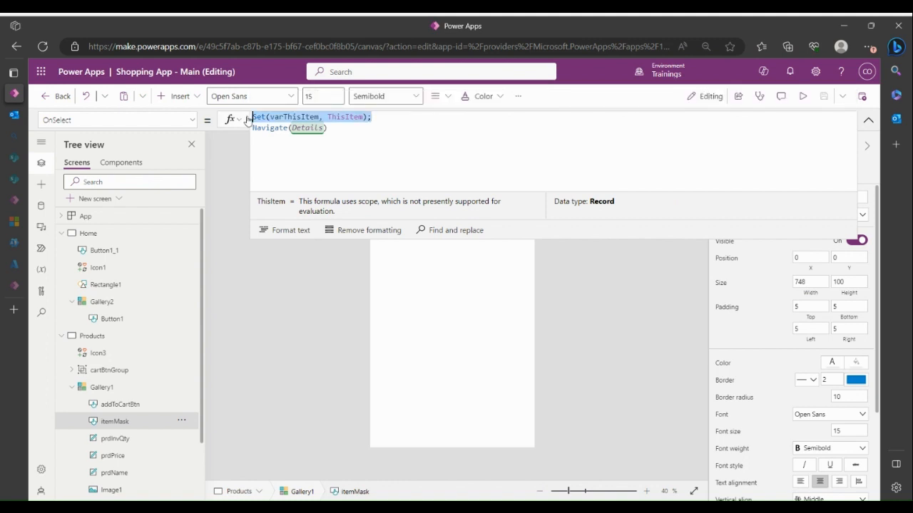
{"action": "left_click_drag", "start_coordinate": [334, 130], "coordinate": [251, 132]}
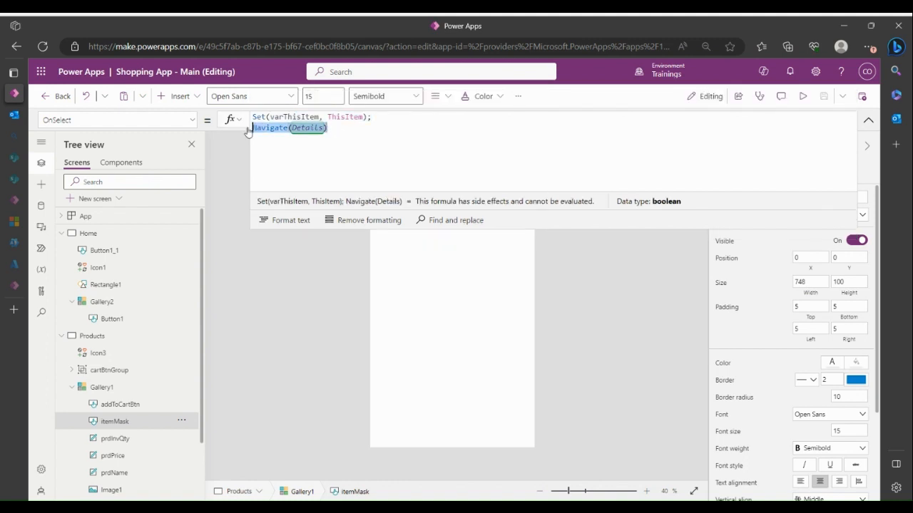
{"action": "double_click", "coordinate": [316, 129]}
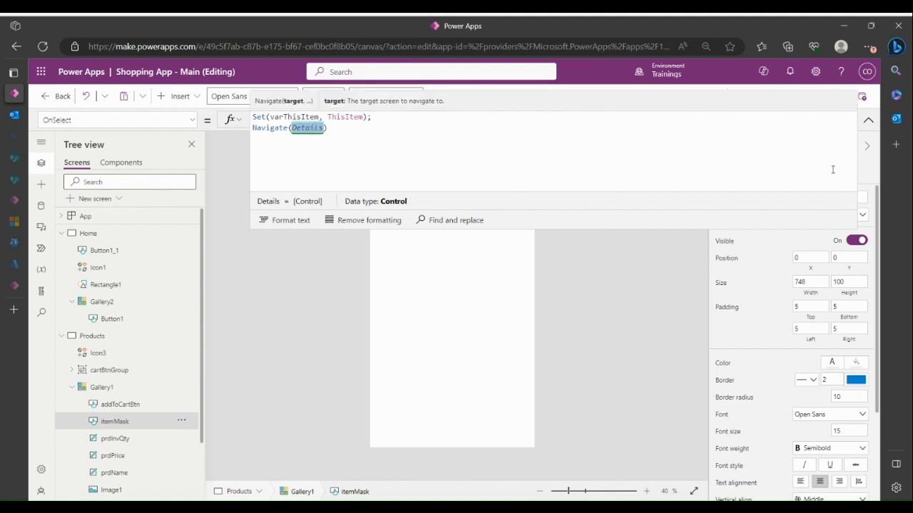
{"action": "left_click", "coordinate": [867, 123]}
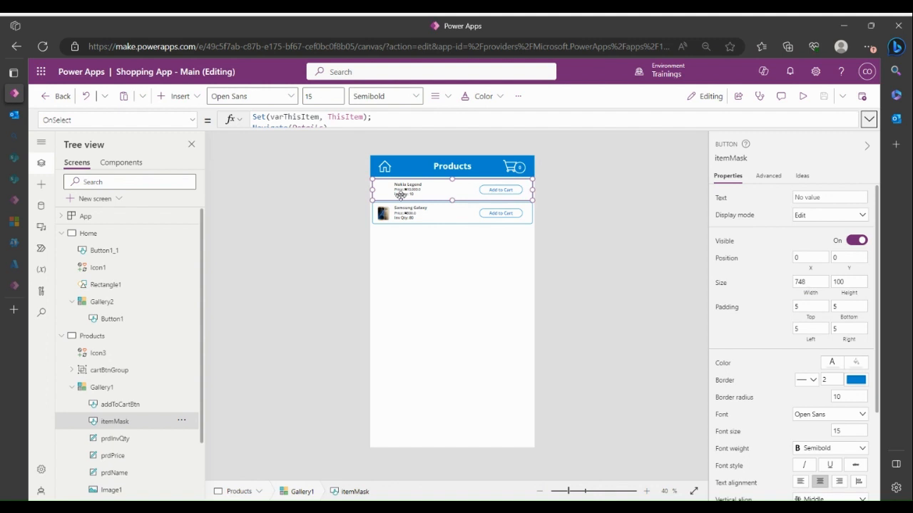
- Run the Nokia Legend row's itemMask button to open the Details screen, and select Gallery3 to view its Items formula
{"action": "left_click", "coordinate": [400, 194], "text": "alt"}
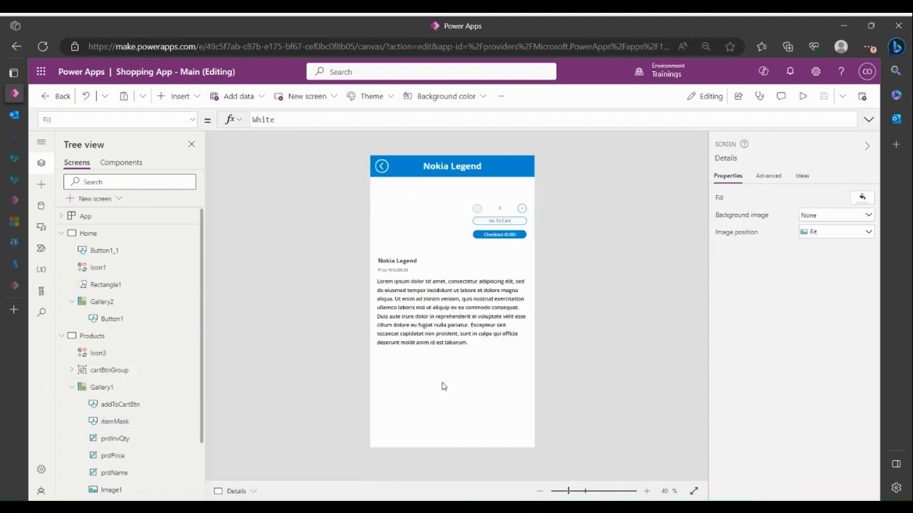
{"action": "left_click", "coordinate": [444, 317]}
{"action": "left_click", "coordinate": [420, 430]}
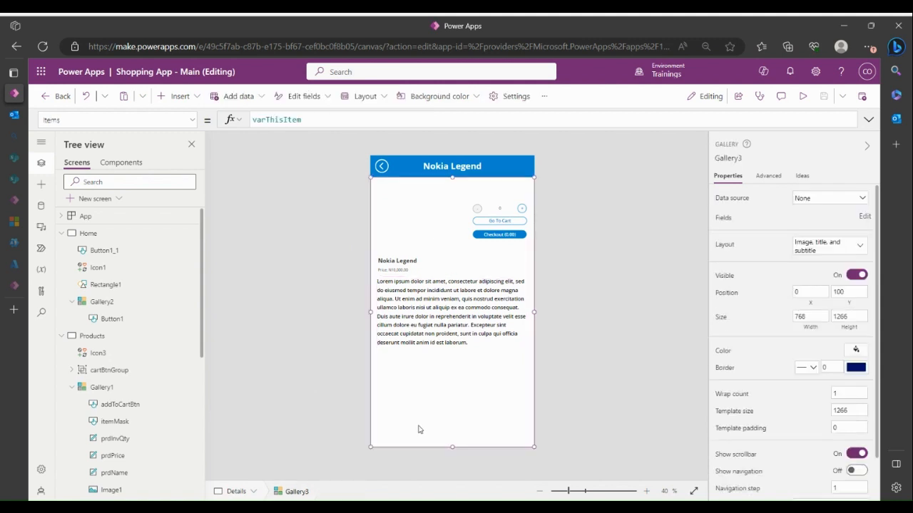
{"action": "scroll", "coordinate": [142, 317], "scroll_direction": "down", "scroll_amount": 10}
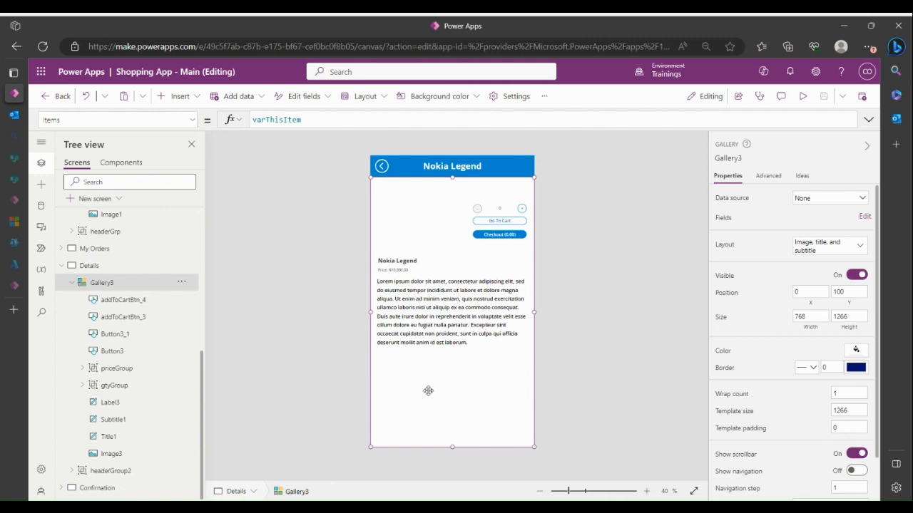
- Inspect the formulas of the product image and the description label inside Gallery3
{"action": "left_click", "coordinate": [412, 280]}
{"action": "left_click", "coordinate": [419, 219]}
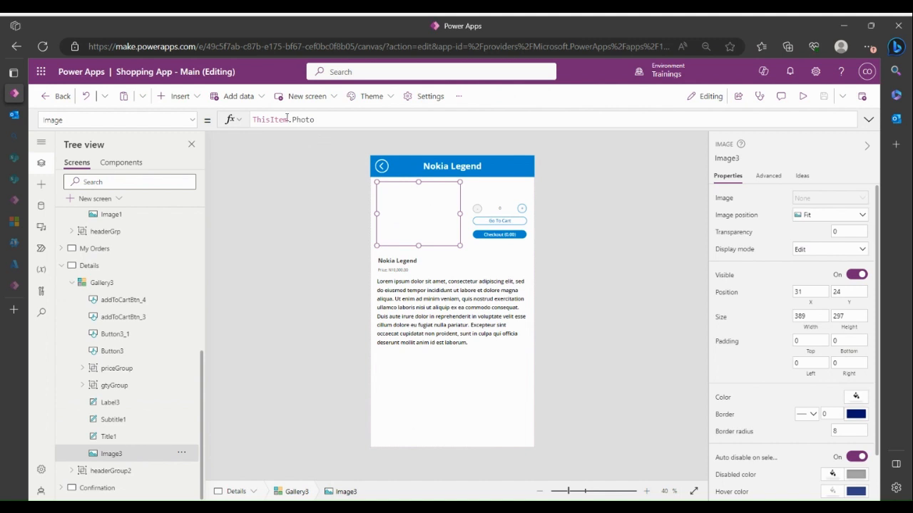
{"action": "left_click", "coordinate": [424, 388]}
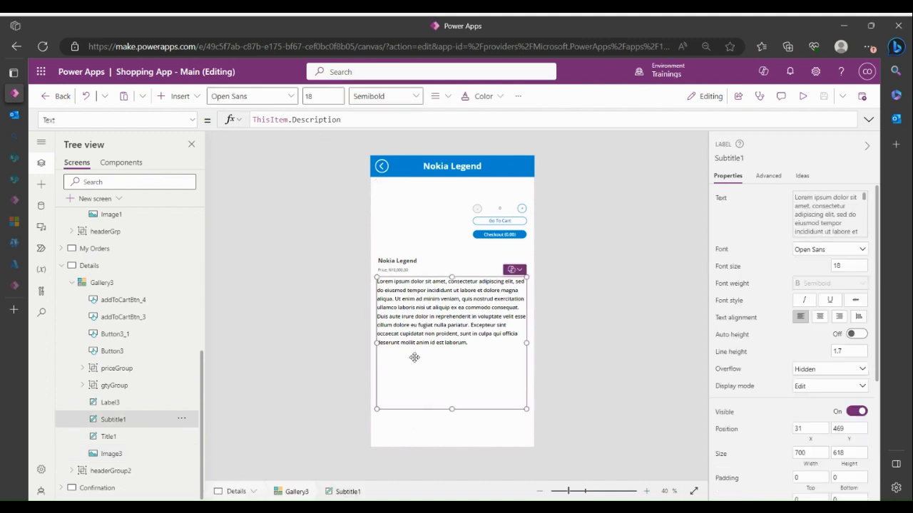
- Reselect Gallery3 and examine the varThisItem variable and its data type in the Items property
{"action": "left_click", "coordinate": [429, 433]}
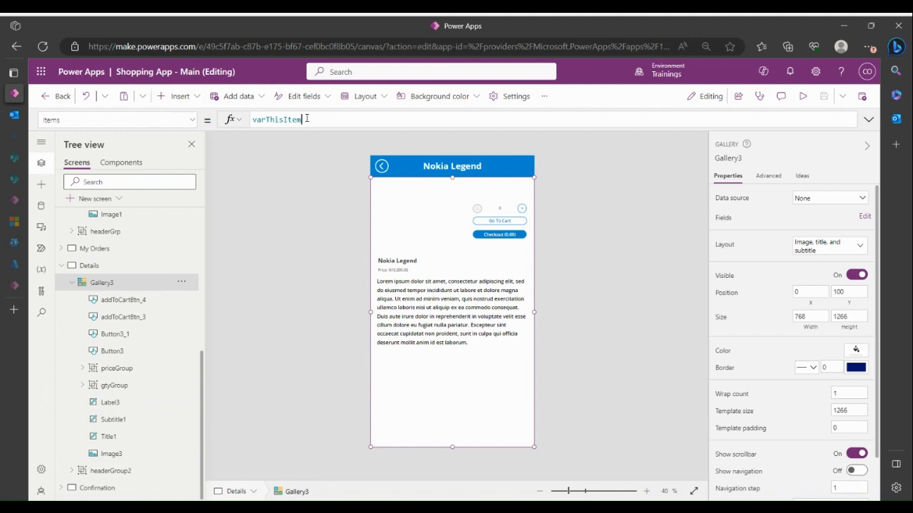
{"action": "double_click", "coordinate": [252, 121]}
{"action": "left_click", "coordinate": [270, 120]}
{"action": "double_click", "coordinate": [271, 119]}
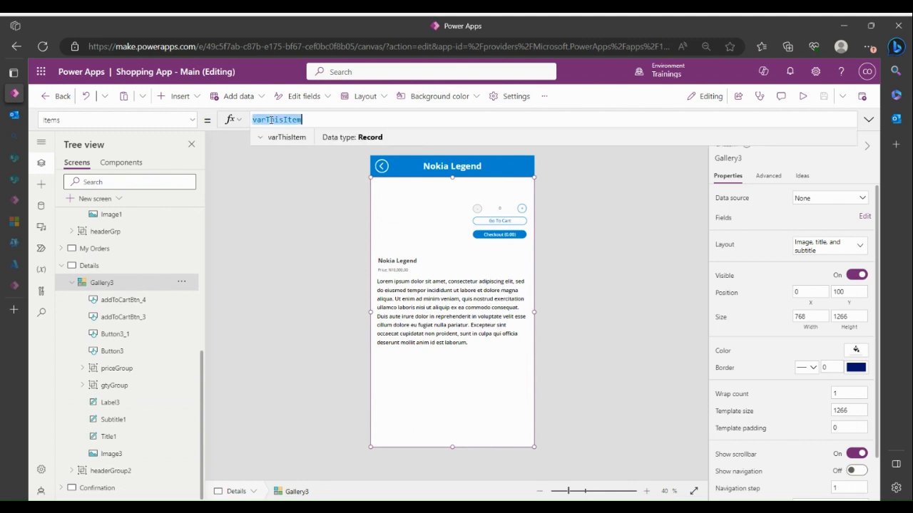
- Review the formulas of the image, product name, price and description controls on the Details screen, highlighting the price label's full Text formula
{"action": "left_click", "coordinate": [428, 326]}
{"action": "left_click", "coordinate": [383, 194]}
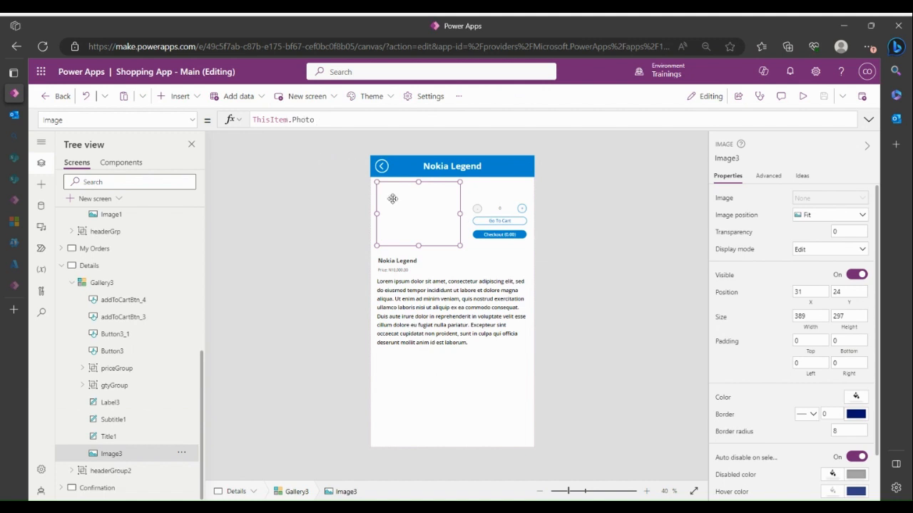
{"action": "left_click", "coordinate": [405, 261]}
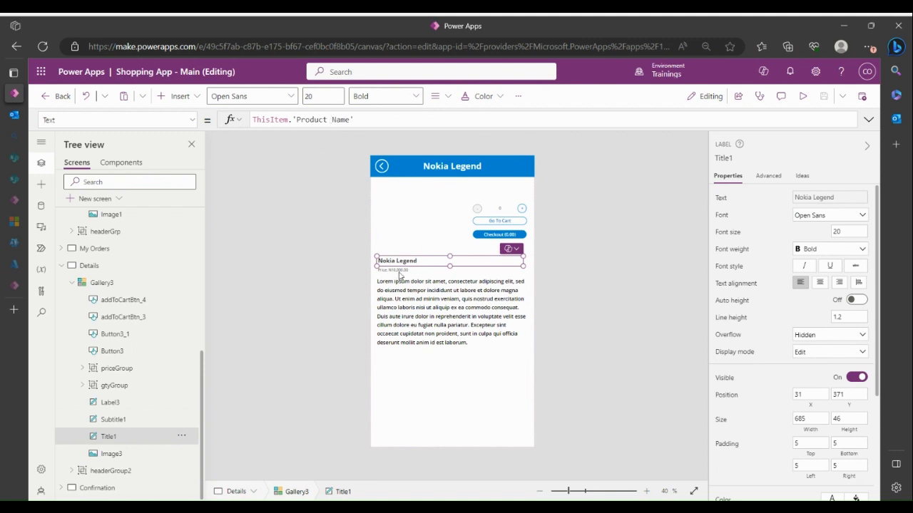
{"action": "left_click", "coordinate": [398, 271]}
{"action": "left_click_drag", "start_coordinate": [514, 119], "coordinate": [251, 119]}
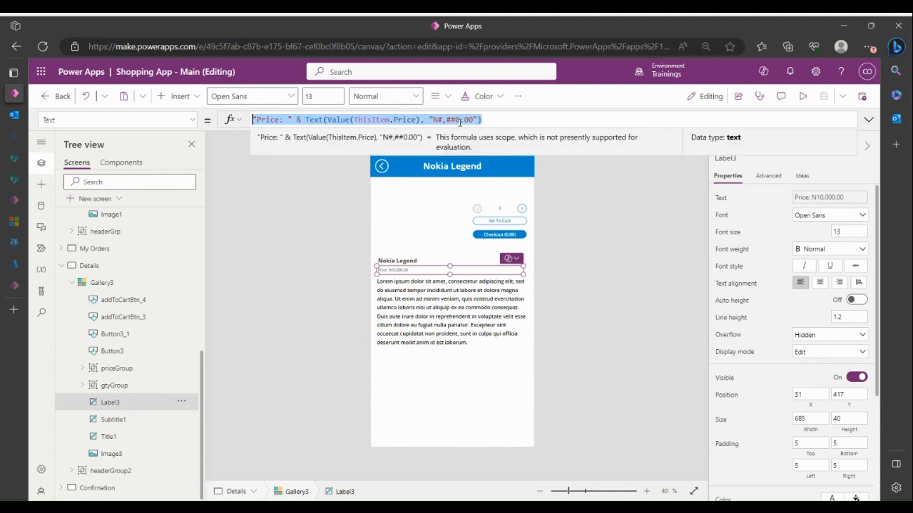
{"action": "left_click", "coordinate": [412, 318]}
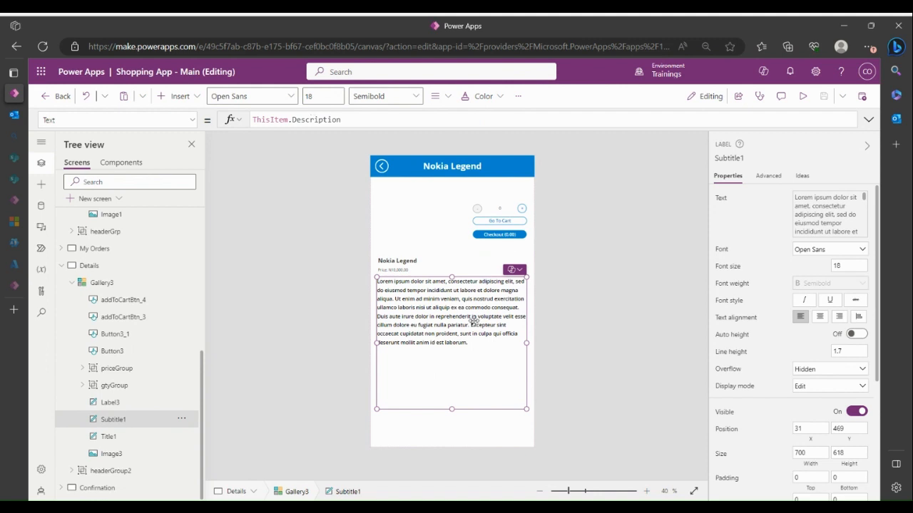
- Check the Go To Cart button's OnSelect formula and show the Checkout button's full OnSelect formula in an enlarged view
{"action": "left_click", "coordinate": [498, 222]}
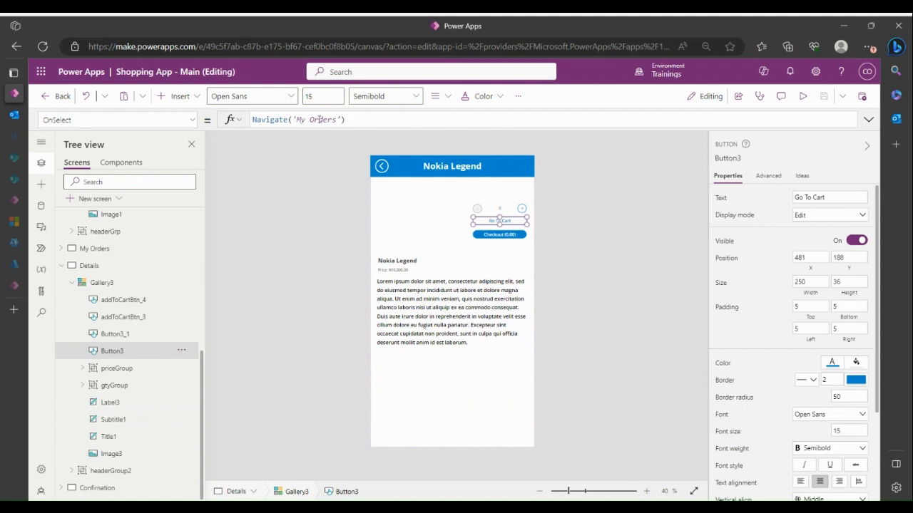
{"action": "left_click", "coordinate": [515, 240]}
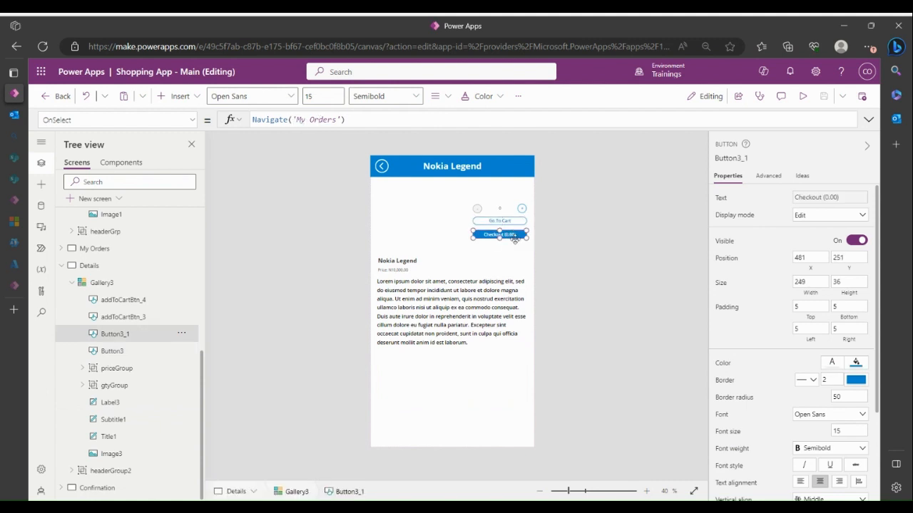
{"action": "left_click", "coordinate": [868, 121]}
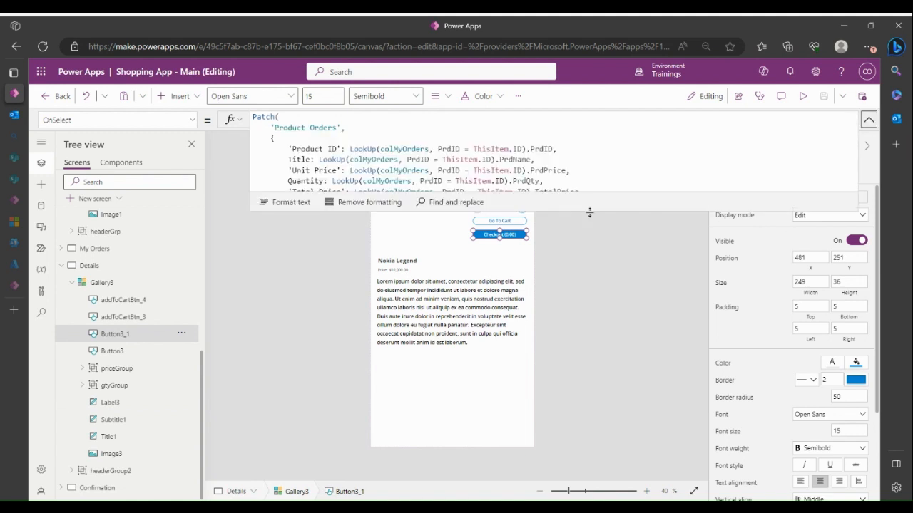
{"action": "left_click_drag", "start_coordinate": [589, 211], "coordinate": [597, 414]}
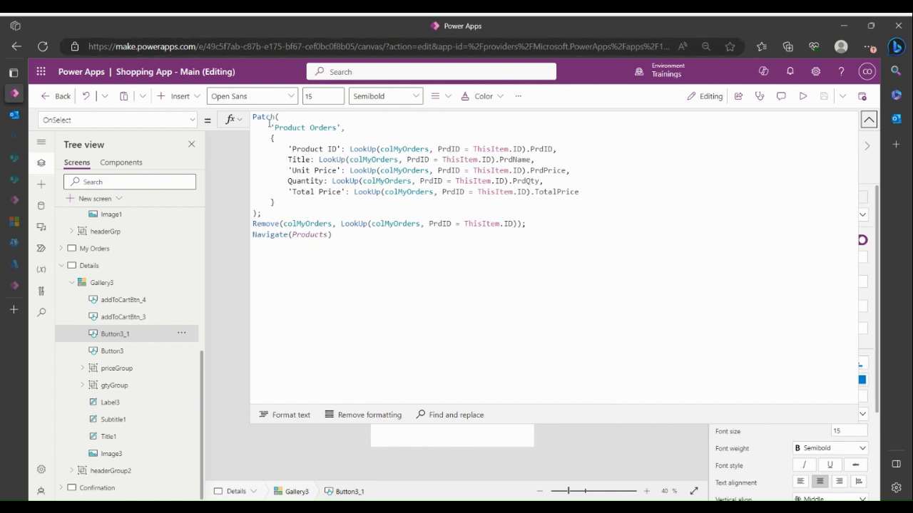
- Examine the Checkout button's Patch statement on 'Product Orders', including its PrdID, PrdName, PrdPrice, PrdQty and TotalPrice lookups
{"action": "left_click_drag", "start_coordinate": [266, 123], "coordinate": [346, 128]}
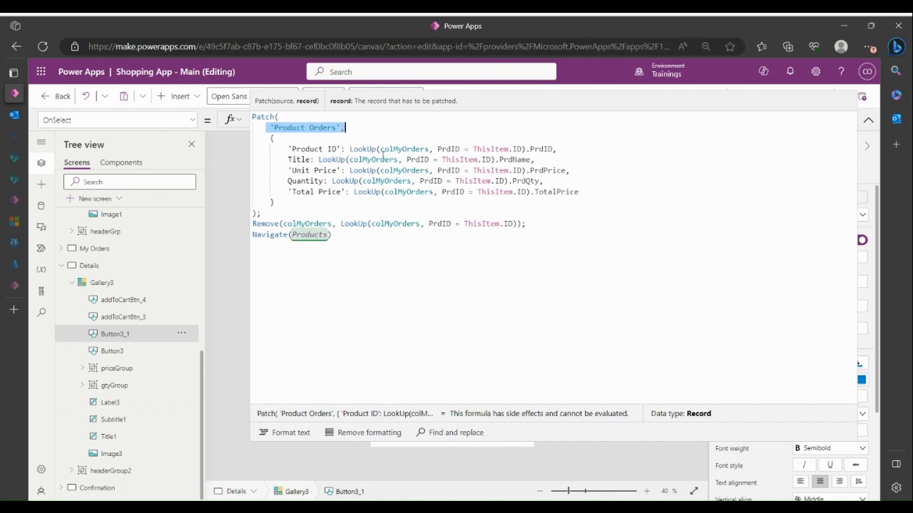
{"action": "left_click_drag", "start_coordinate": [557, 150], "coordinate": [496, 161]}
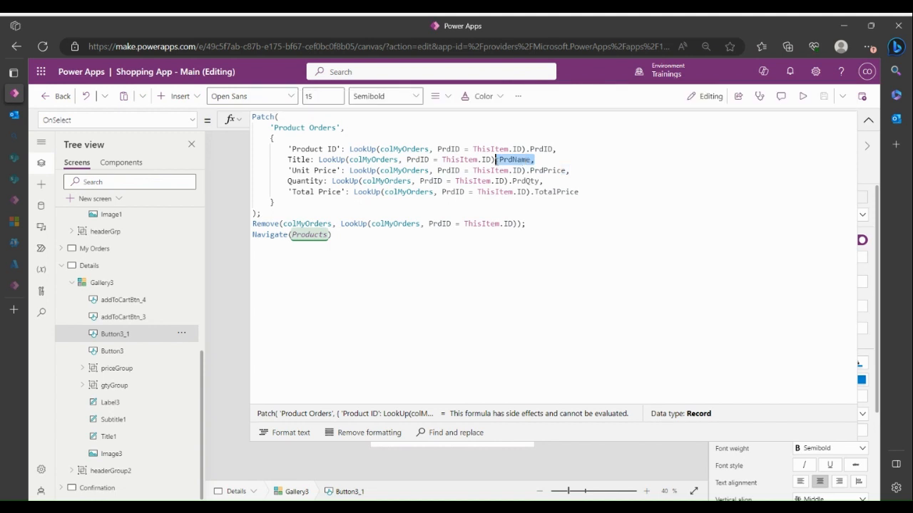
{"action": "left_click_drag", "start_coordinate": [570, 171], "coordinate": [513, 181]}
{"action": "left_click_drag", "start_coordinate": [586, 192], "coordinate": [521, 192]}
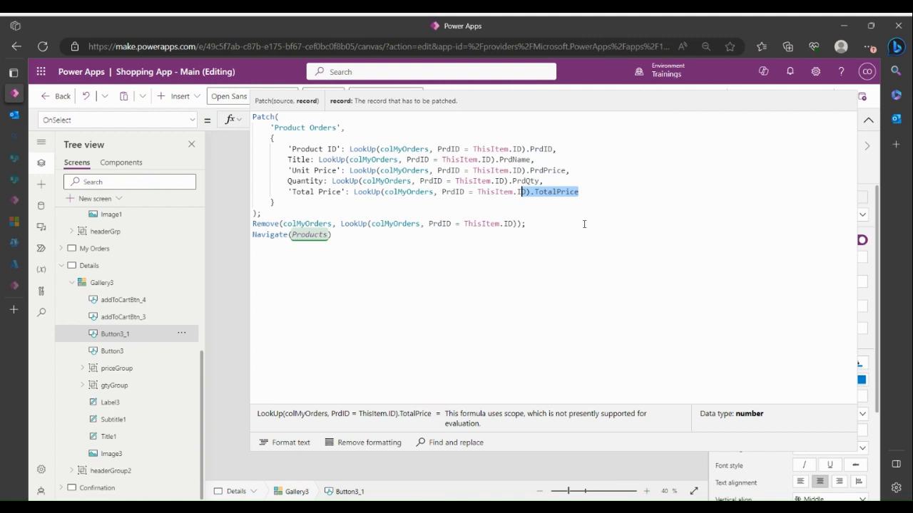
{"action": "left_click", "coordinate": [868, 120]}
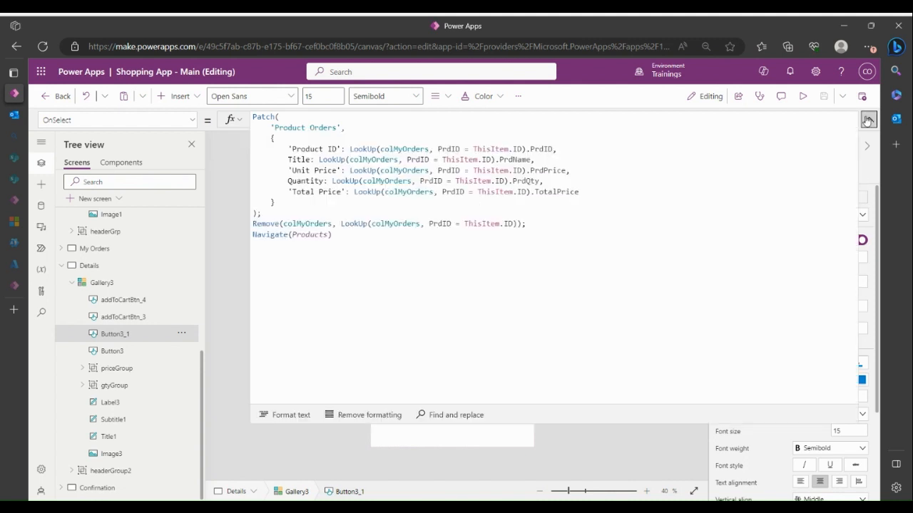
{"action": "left_click", "coordinate": [868, 119]}
{"action": "left_click_drag", "start_coordinate": [264, 213], "coordinate": [252, 116]}
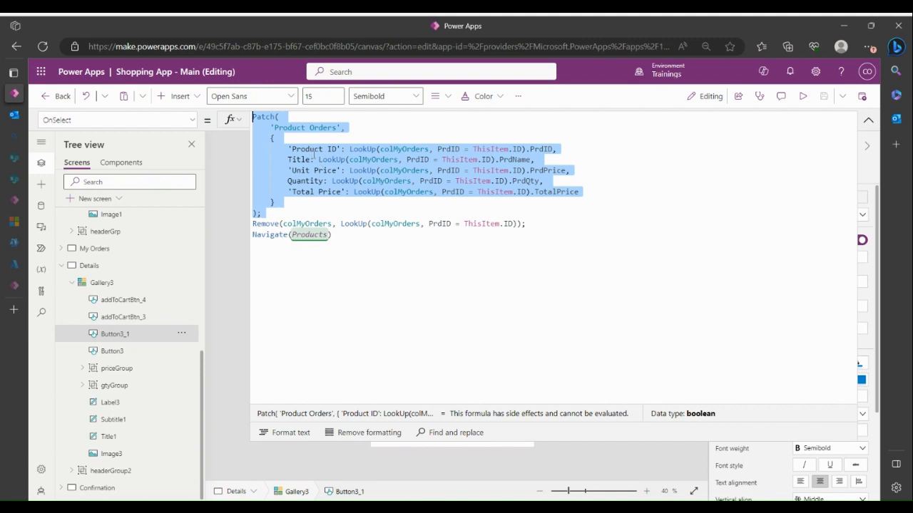
- Examine the Remove statement with its colMyOrders lookup and the Navigate(Products) statement in the Checkout button's OnSelect formula
{"action": "left_click", "coordinate": [289, 224]}
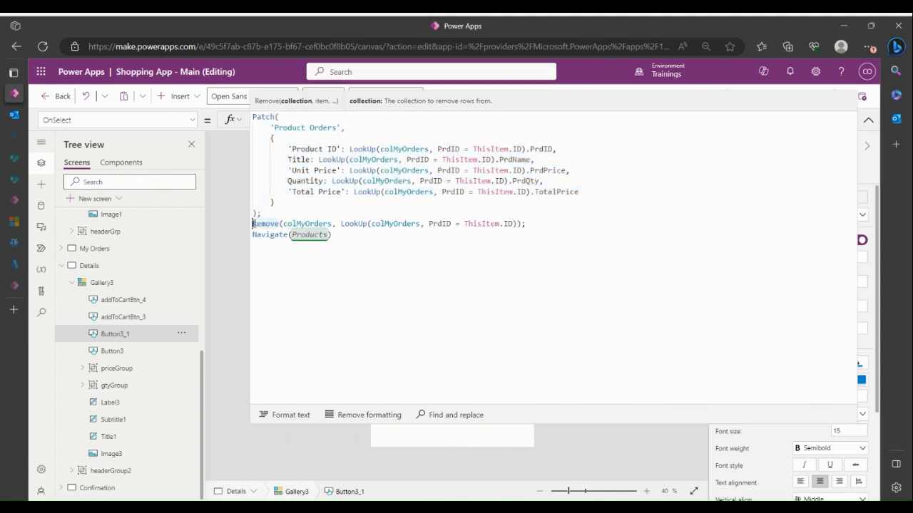
{"action": "left_click_drag", "start_coordinate": [341, 224], "coordinate": [513, 225]}
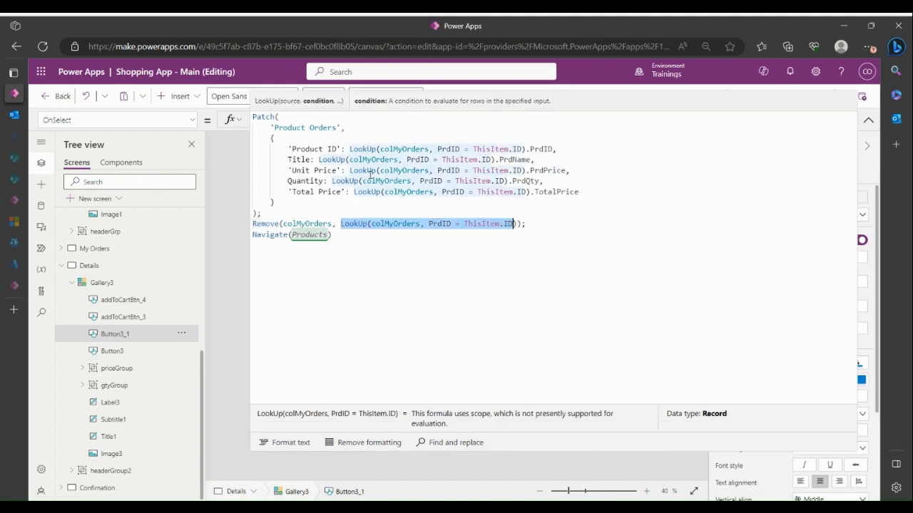
{"action": "double_click", "coordinate": [304, 224]}
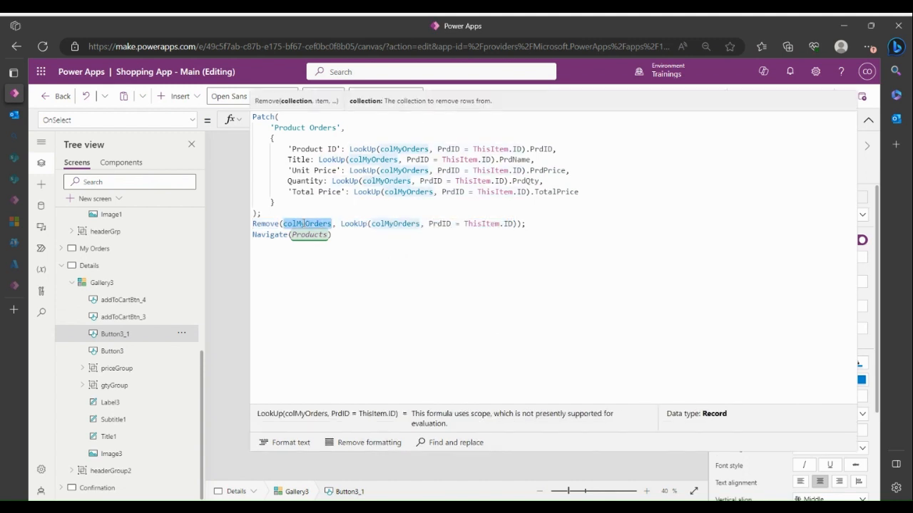
{"action": "left_click_drag", "start_coordinate": [333, 235], "coordinate": [246, 240]}
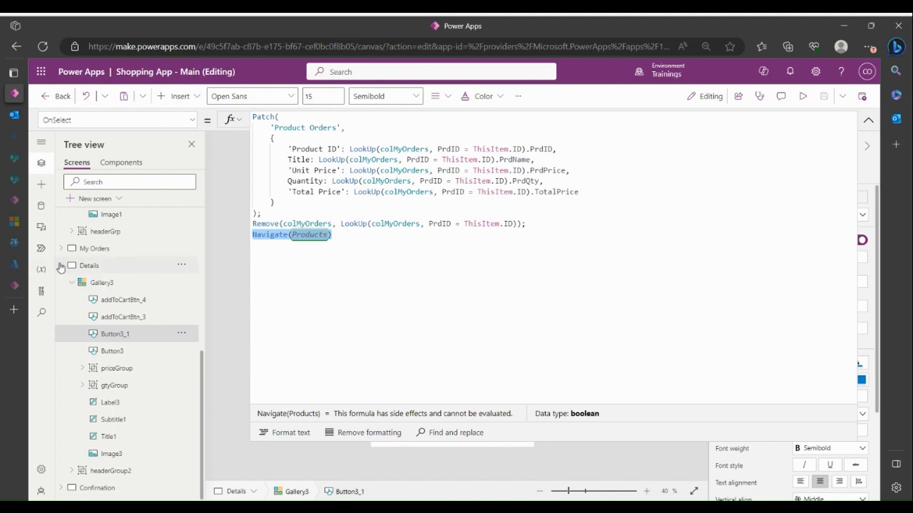
- Collapse the Details screen's control tree and view the Confirmation screen with the formula area collapsed
{"action": "left_click", "coordinate": [61, 266]}
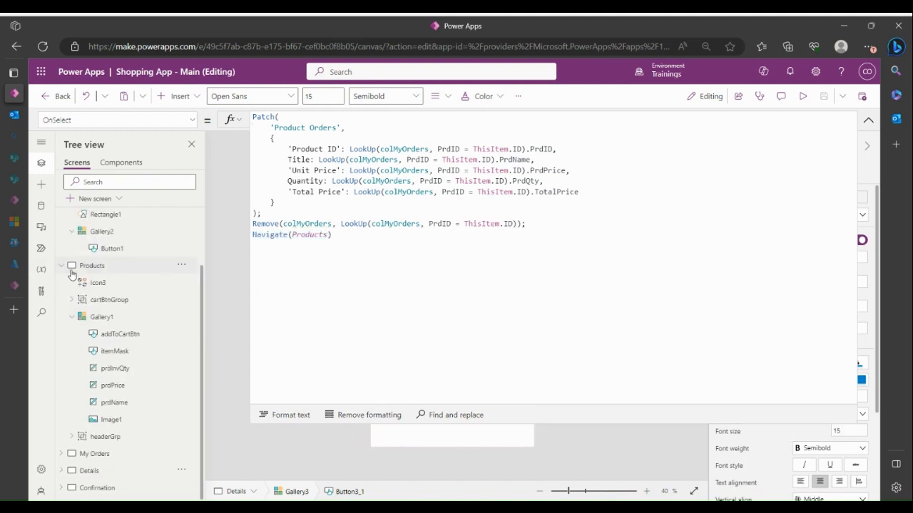
{"action": "left_click", "coordinate": [86, 488]}
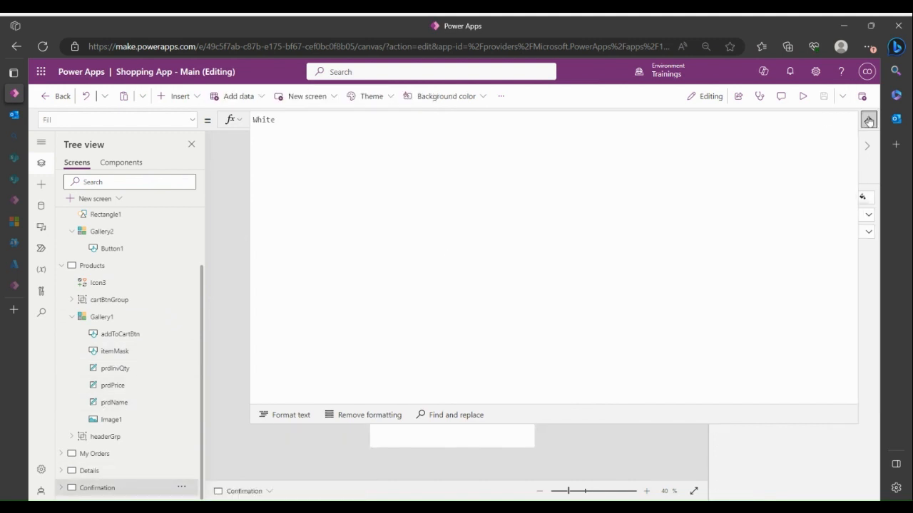
{"action": "left_click", "coordinate": [867, 120]}
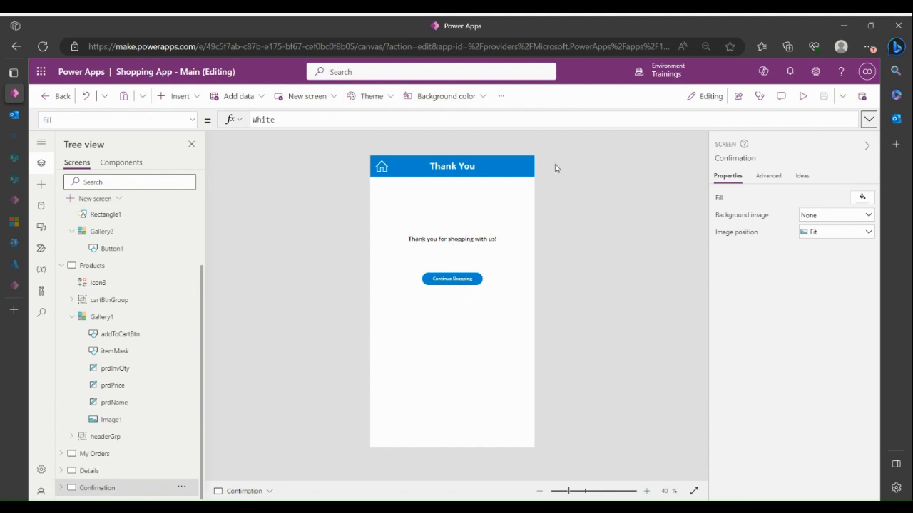
- Return to the Products screen and show the full OnSelect formula of the first product row's Add to Cart button
{"action": "left_click", "coordinate": [103, 269]}
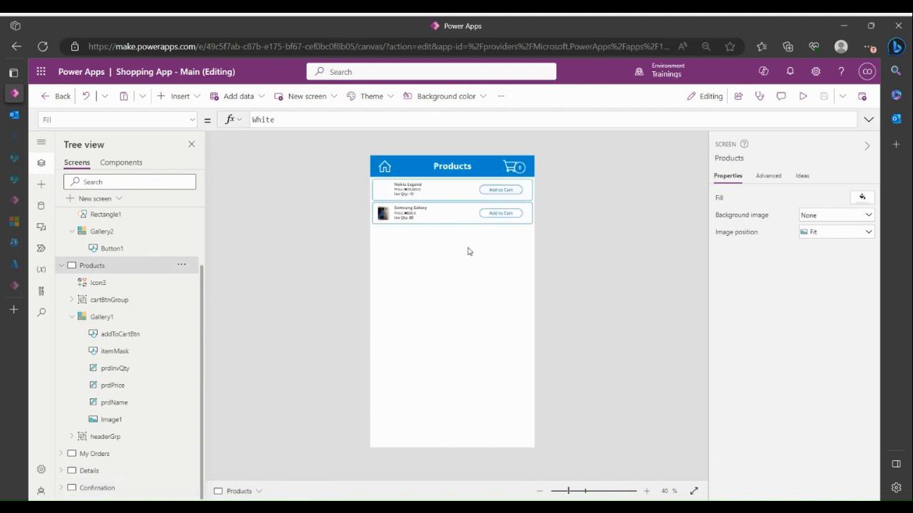
{"action": "left_click", "coordinate": [868, 119]}
{"action": "left_click", "coordinate": [869, 119]}
{"action": "left_click", "coordinate": [512, 193]}
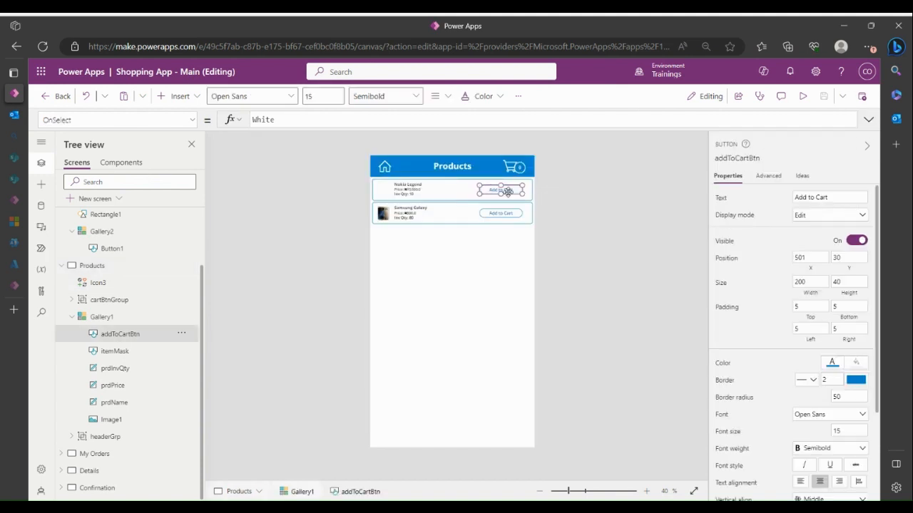
{"action": "left_click", "coordinate": [869, 119]}
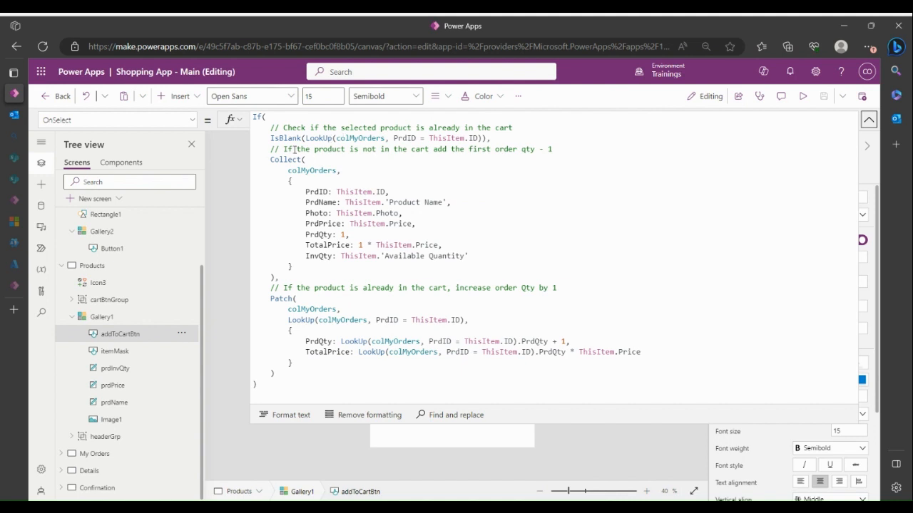
- Examine the cart check comment, Patch block and Collect block in the Add to Cart button's OnSelect formula, and collapse the formula area
{"action": "mouse_move", "coordinate": [265, 139]}
{"action": "left_mouse_down"}
{"action": "mouse_move", "coordinate": [473, 128]}
{"action": "mouse_move", "coordinate": [273, 127]}
{"action": "left_mouse_up"}
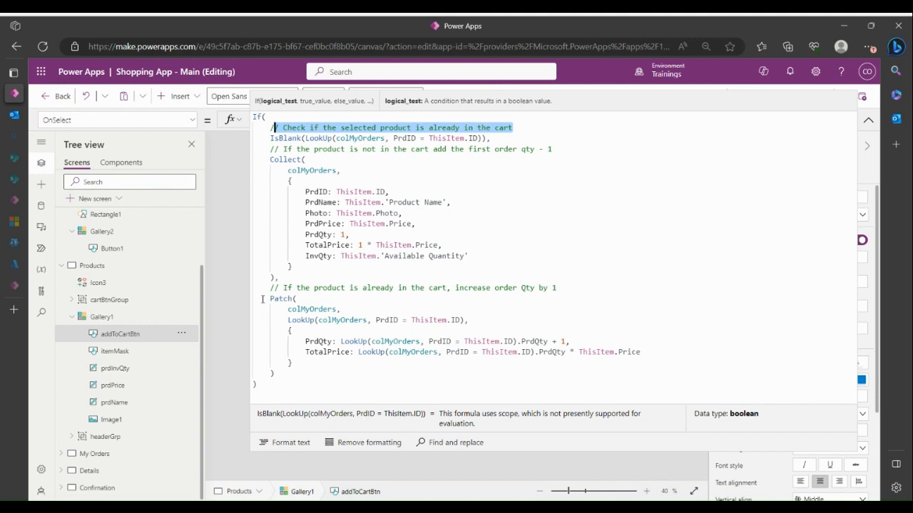
{"action": "left_click_drag", "start_coordinate": [266, 299], "coordinate": [283, 363]}
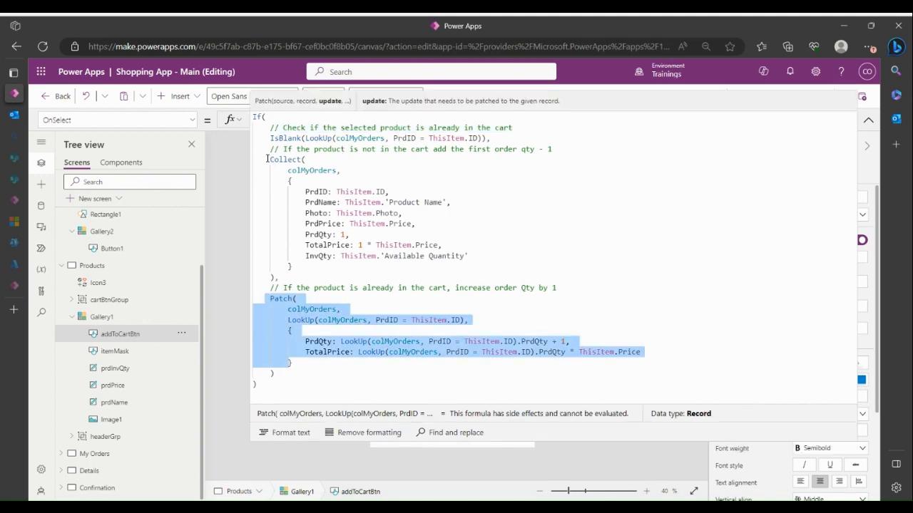
{"action": "left_click_drag", "start_coordinate": [271, 159], "coordinate": [299, 275]}
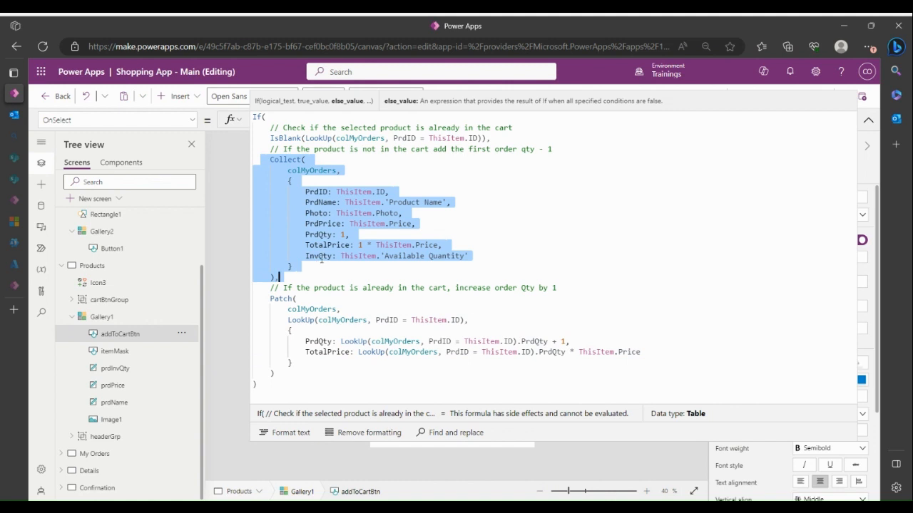
{"action": "left_click", "coordinate": [869, 121]}
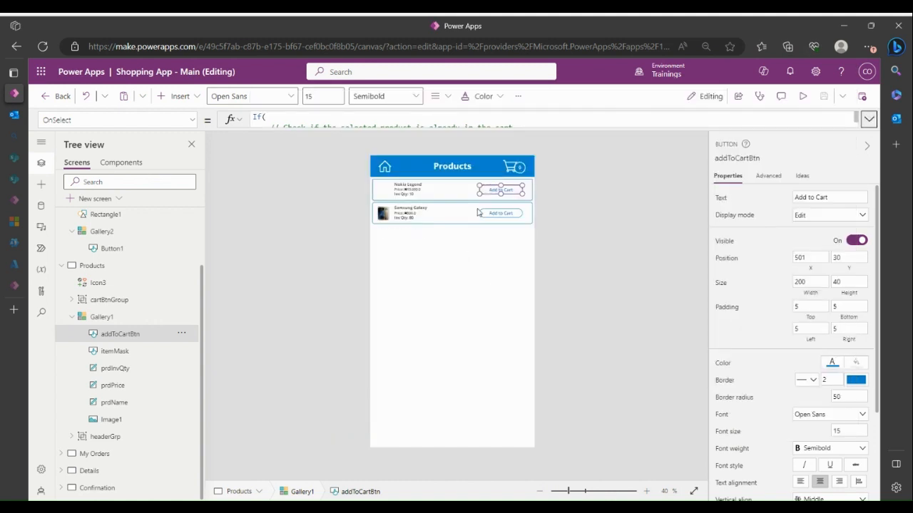
- Select the cart button group in the Products screen header and examine its OnSelect formula, Navigate('My Orders')
{"action": "left_click", "coordinate": [512, 167]}
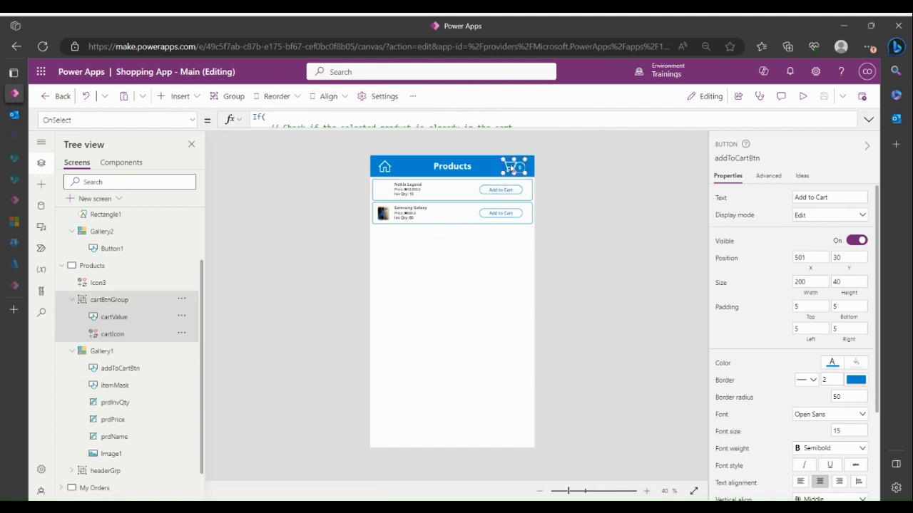
{"action": "left_click", "coordinate": [868, 120]}
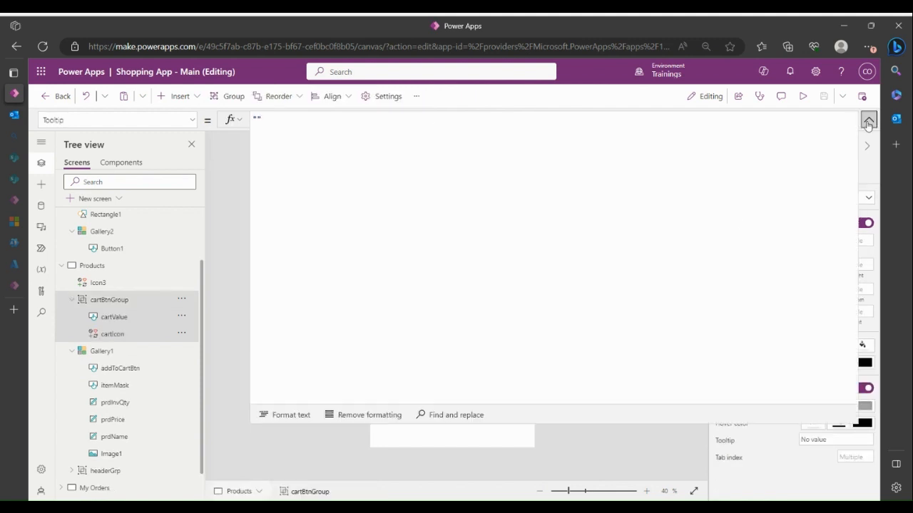
{"action": "left_click", "coordinate": [868, 120]}
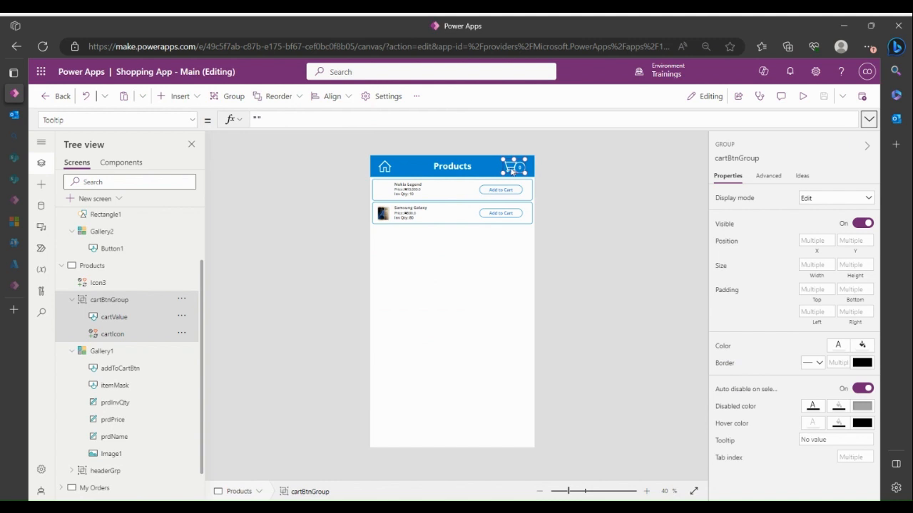
{"action": "left_click", "coordinate": [768, 175]}
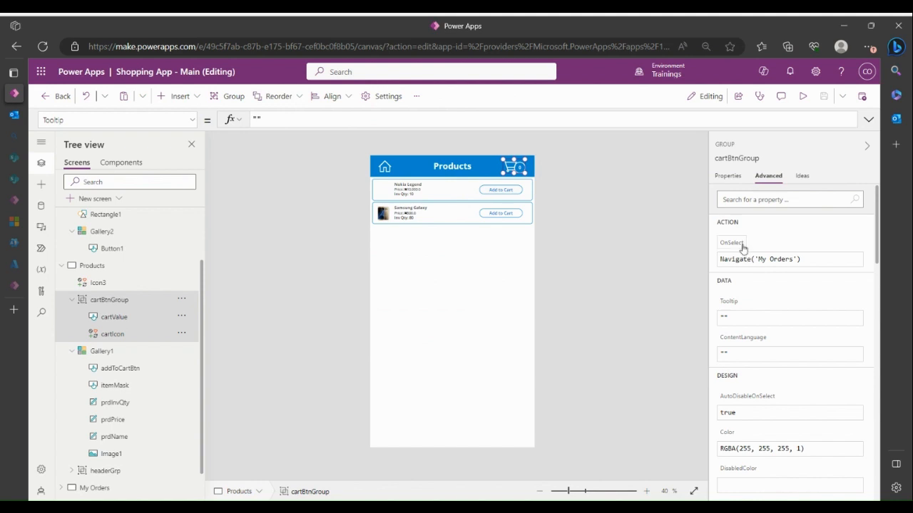
{"action": "left_click", "coordinate": [731, 243]}
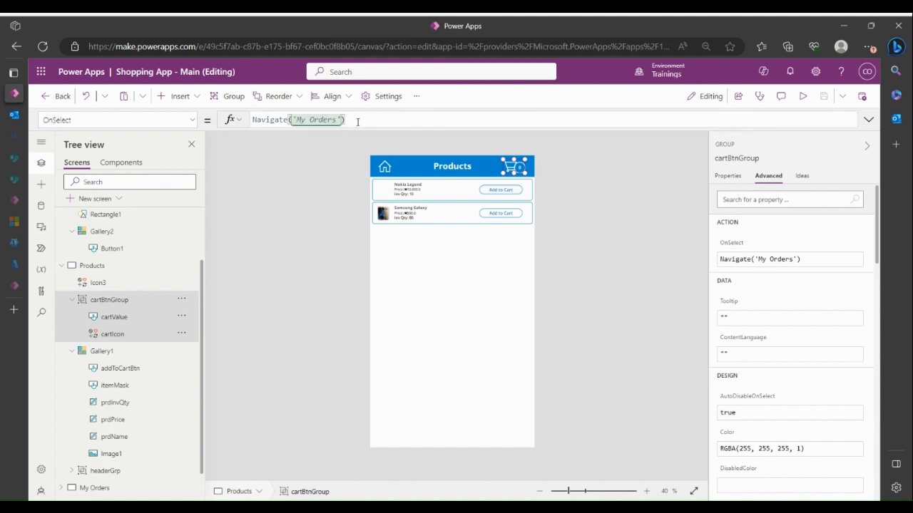
{"action": "left_click_drag", "start_coordinate": [359, 120], "coordinate": [254, 116]}
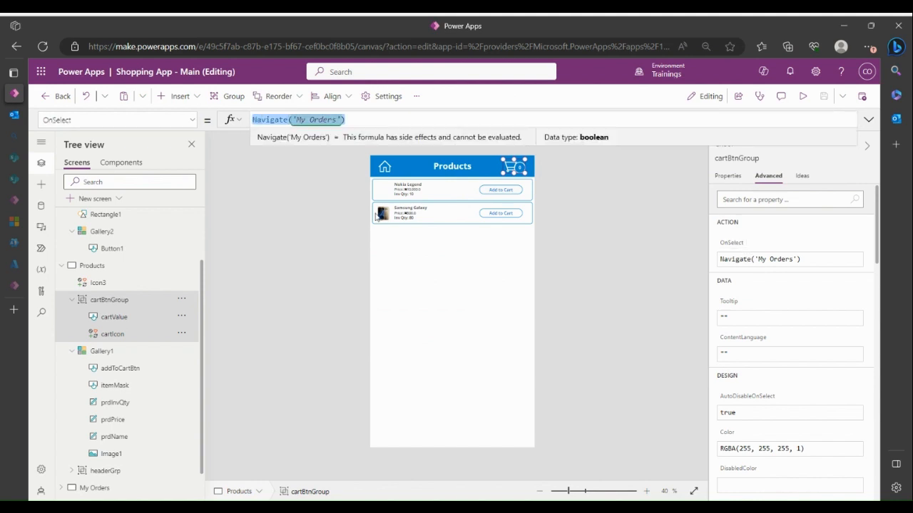
- Run the home icon on the Products screen to go to the Home screen
{"action": "left_click", "coordinate": [382, 167], "text": "alt"}
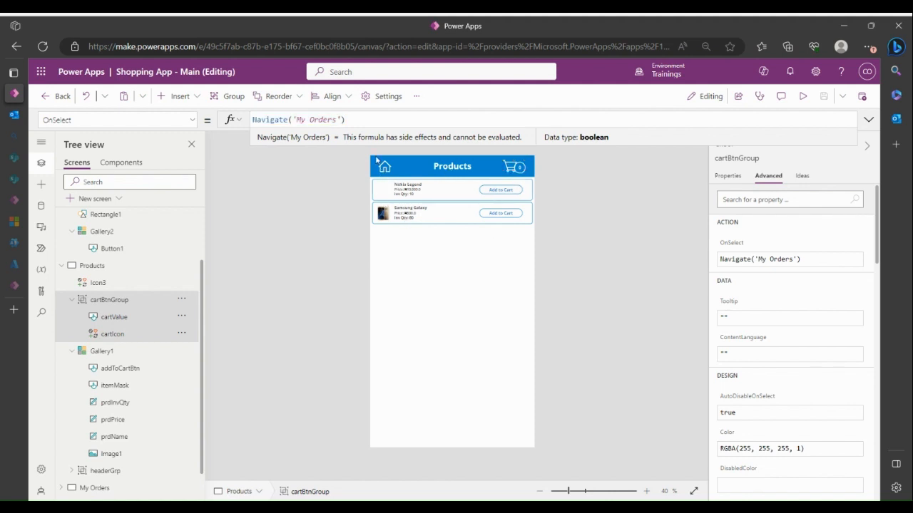
{"action": "left_click", "coordinate": [384, 168], "text": "alt"}
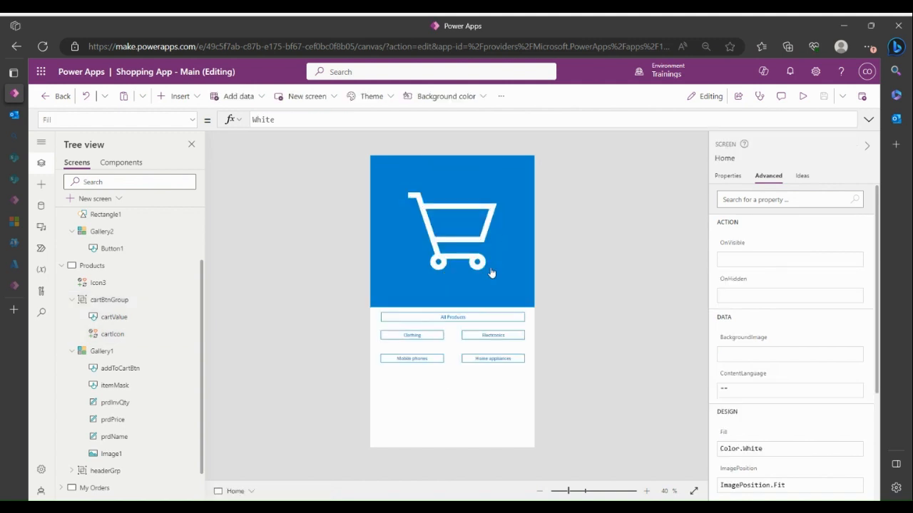